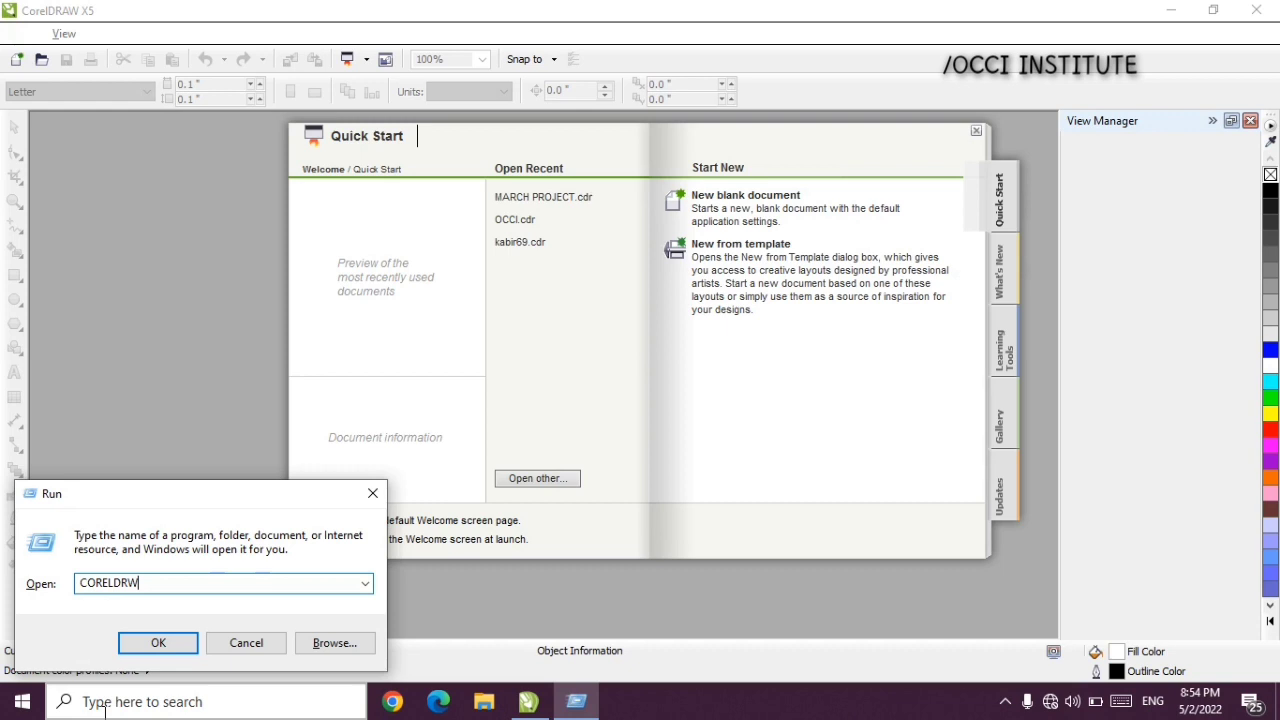
- Launch CorelDRAW and create a blank Letter document, 8.5 by 11 inches, with CMYK color mode and 300 dpi resolution
{"action": "key", "text": "Return"}
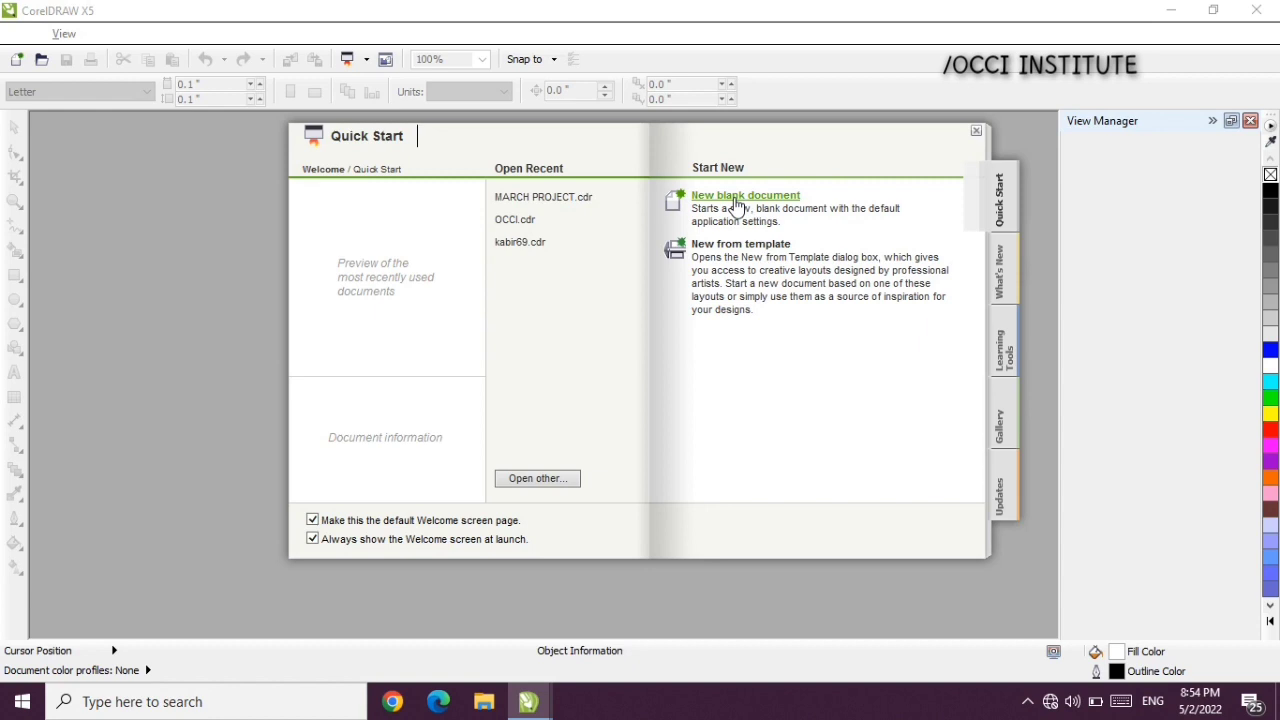
{"action": "left_click", "coordinate": [736, 196]}
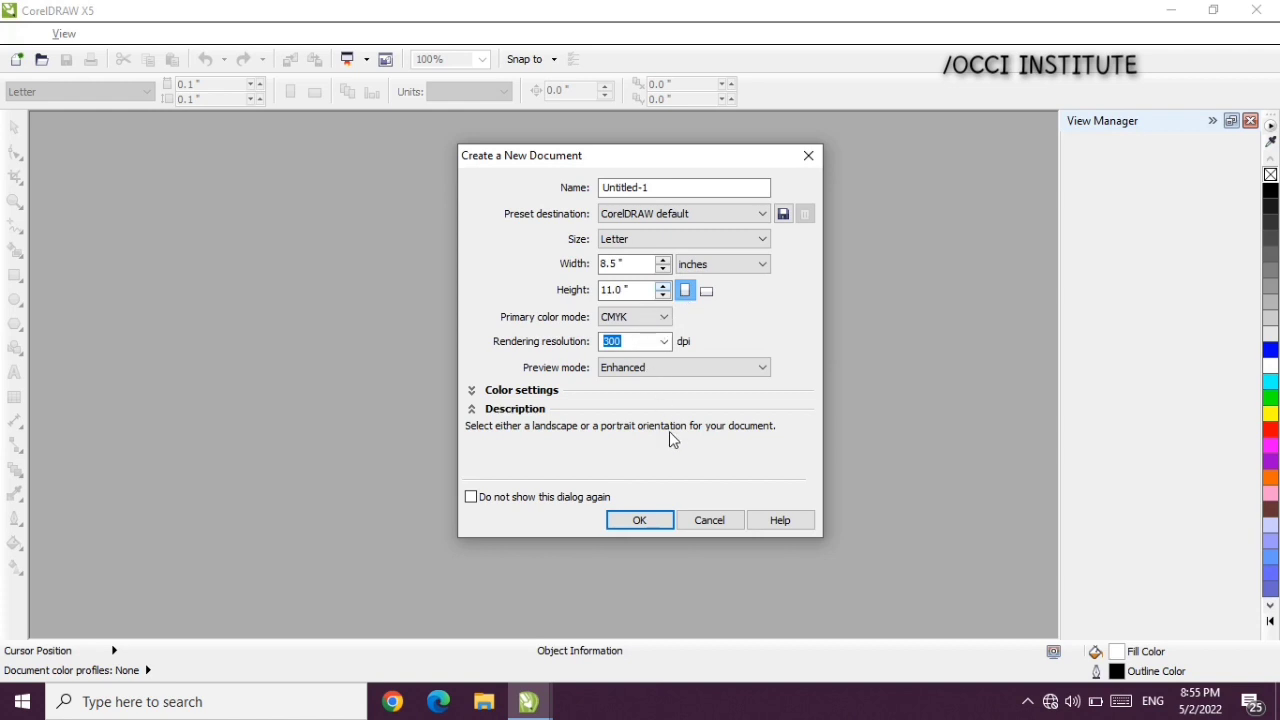
{"action": "left_click", "coordinate": [652, 525]}
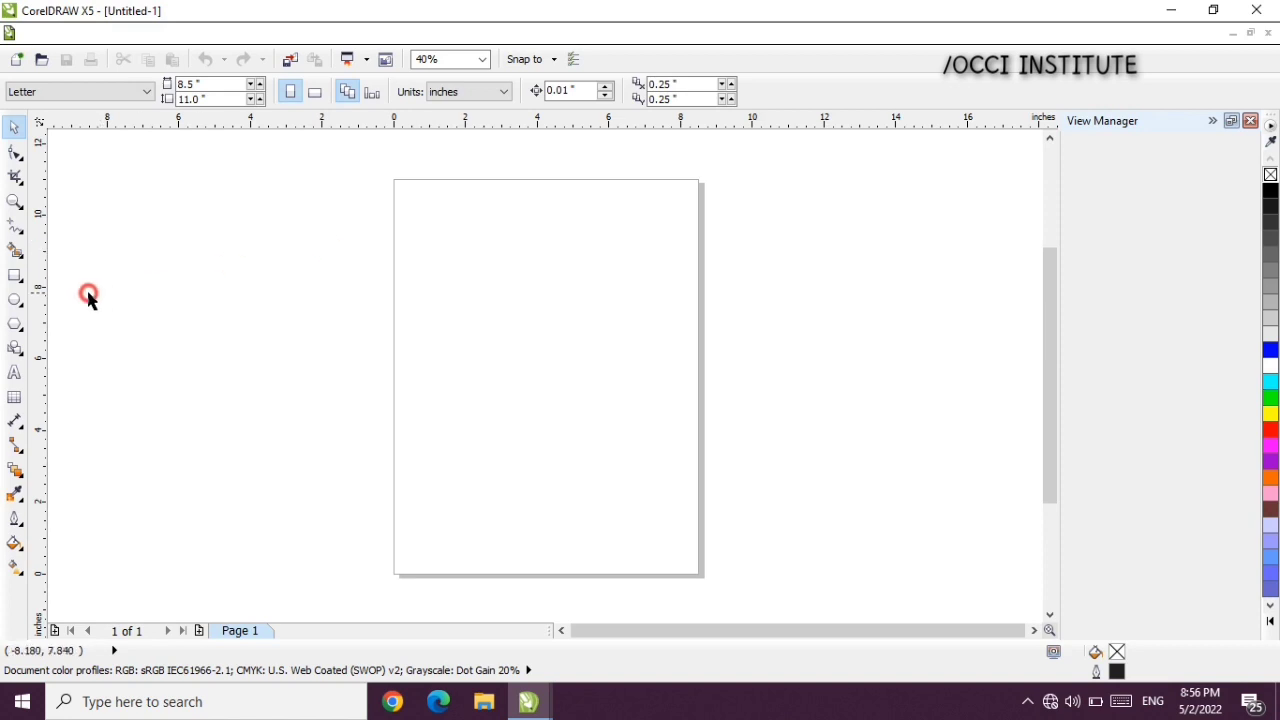
- Draw an ellipse about 6.01 by 5.75 inches on the upper part of the page
{"action": "left_click", "coordinate": [14, 302]}
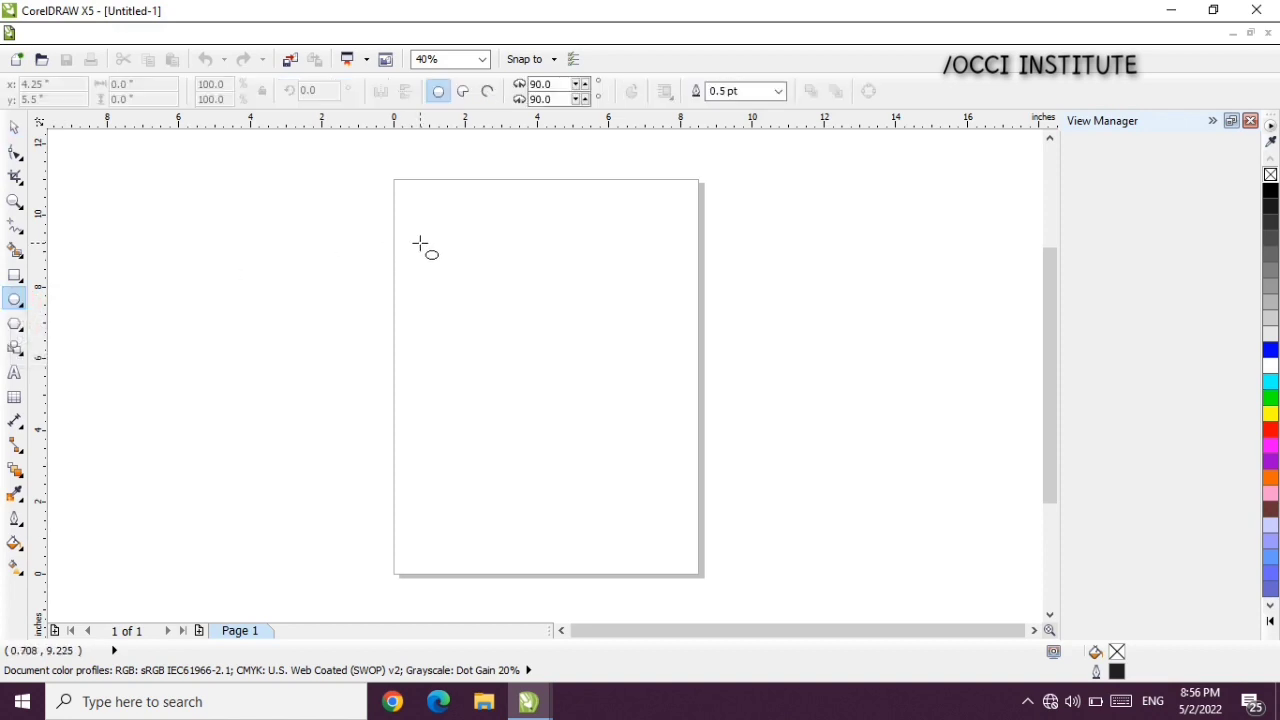
{"action": "left_click_drag", "start_coordinate": [420, 244], "coordinate": [637, 451]}
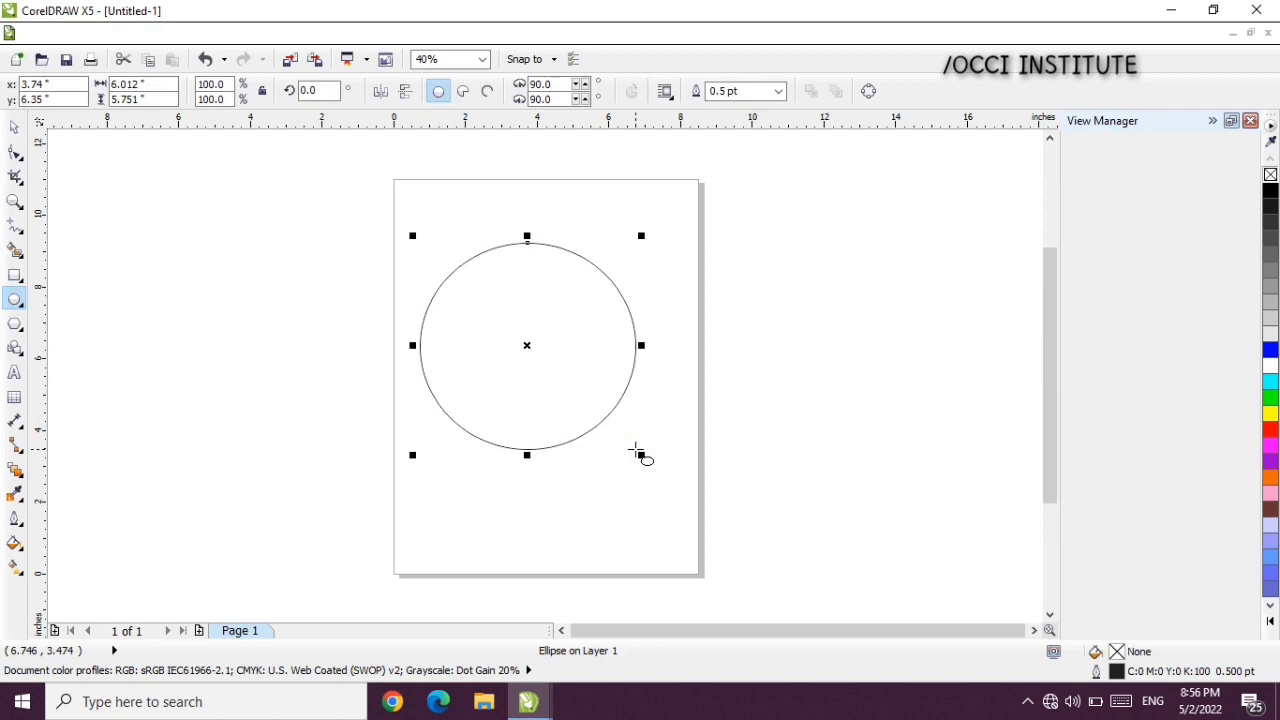
{"action": "left_click_drag", "start_coordinate": [637, 452], "coordinate": [243, 343]}
{"action": "key", "text": "ctrl+z"}
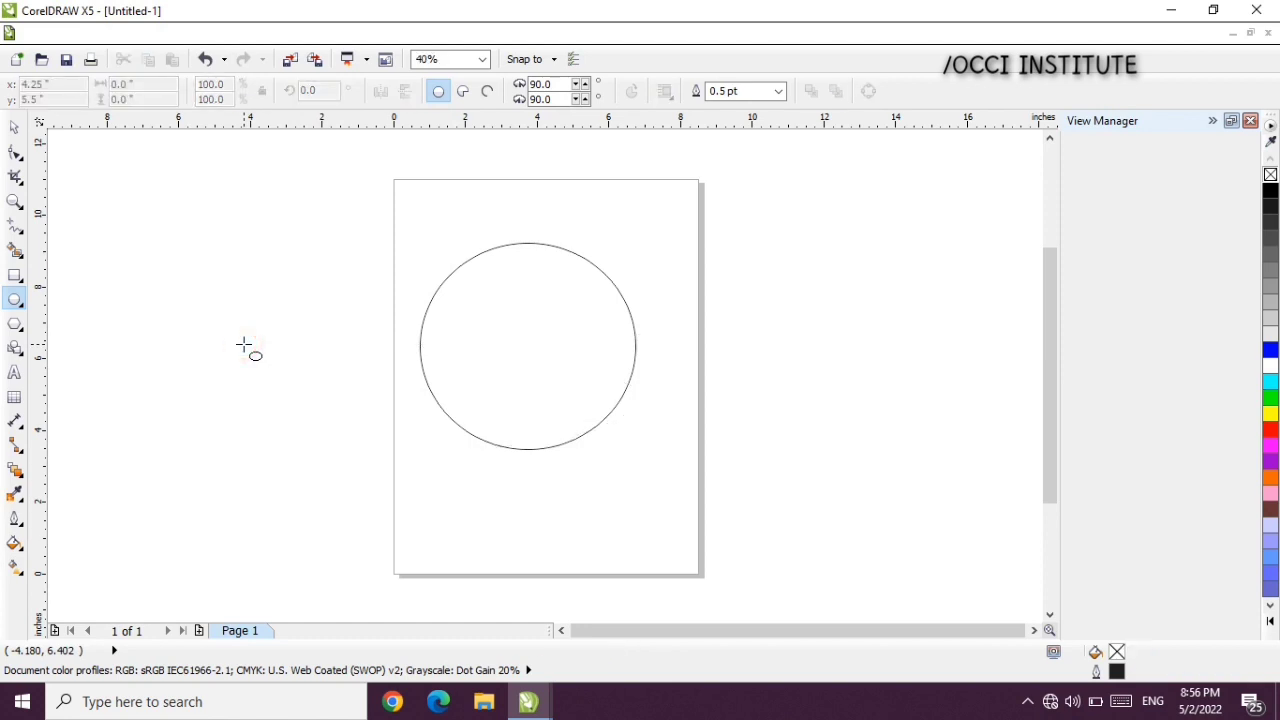
- Rotate the ellipse on the page to about 145.5 degrees around its center
{"action": "left_click", "coordinate": [12, 131]}
{"action": "left_click", "coordinate": [540, 325]}
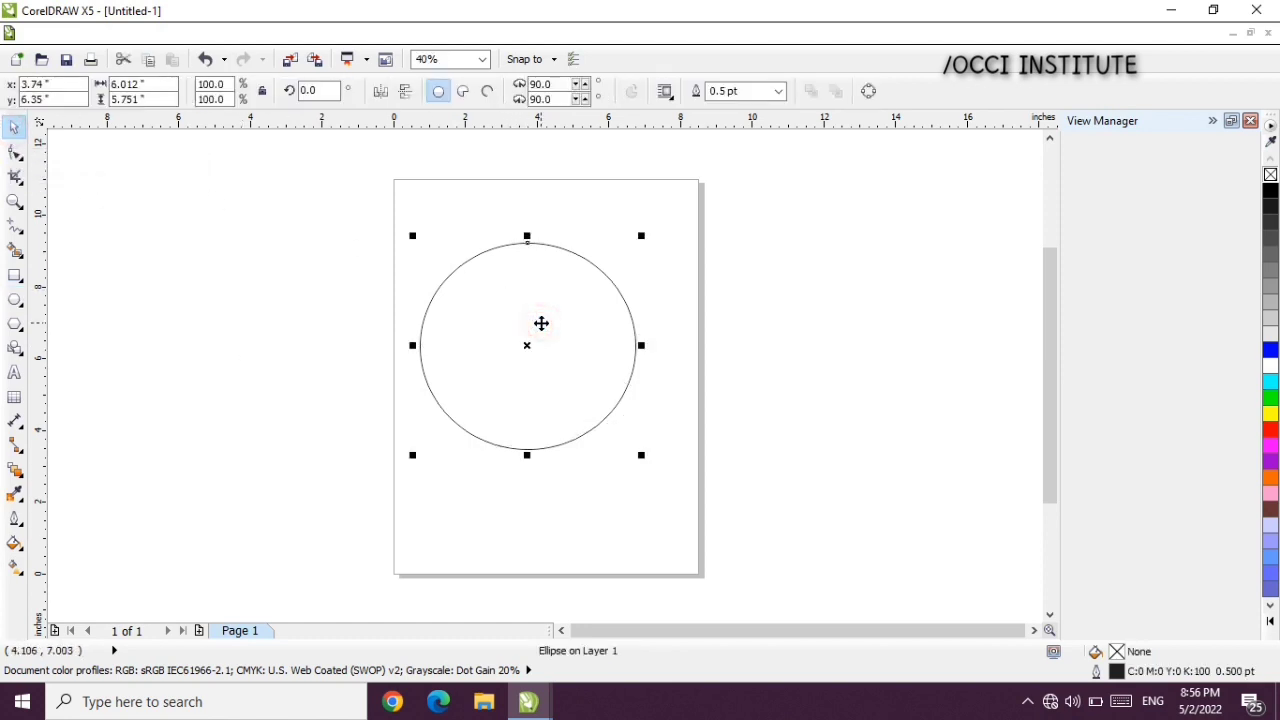
{"action": "left_click", "coordinate": [540, 323]}
{"action": "left_click_drag", "start_coordinate": [643, 232], "coordinate": [465, 357]}
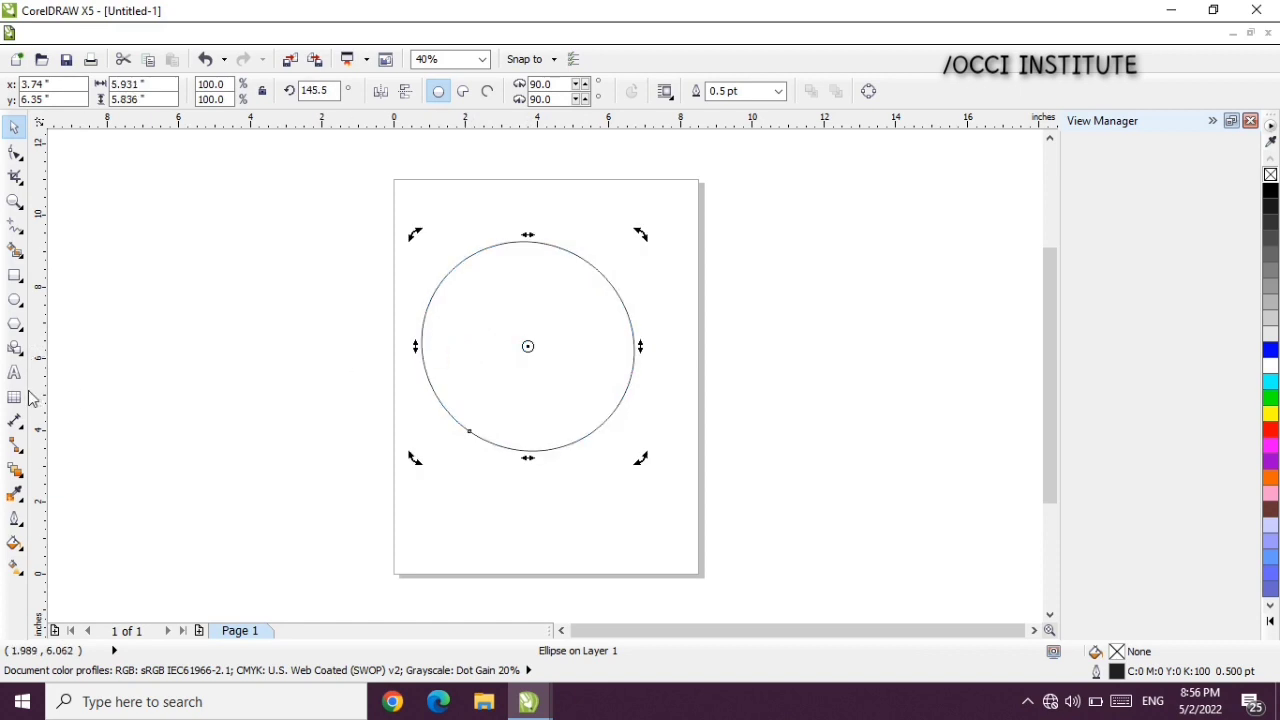
- Draw a perfect circle about 6.27 inches in diameter in the empty area beside the page
{"action": "left_click", "coordinate": [14, 308]}
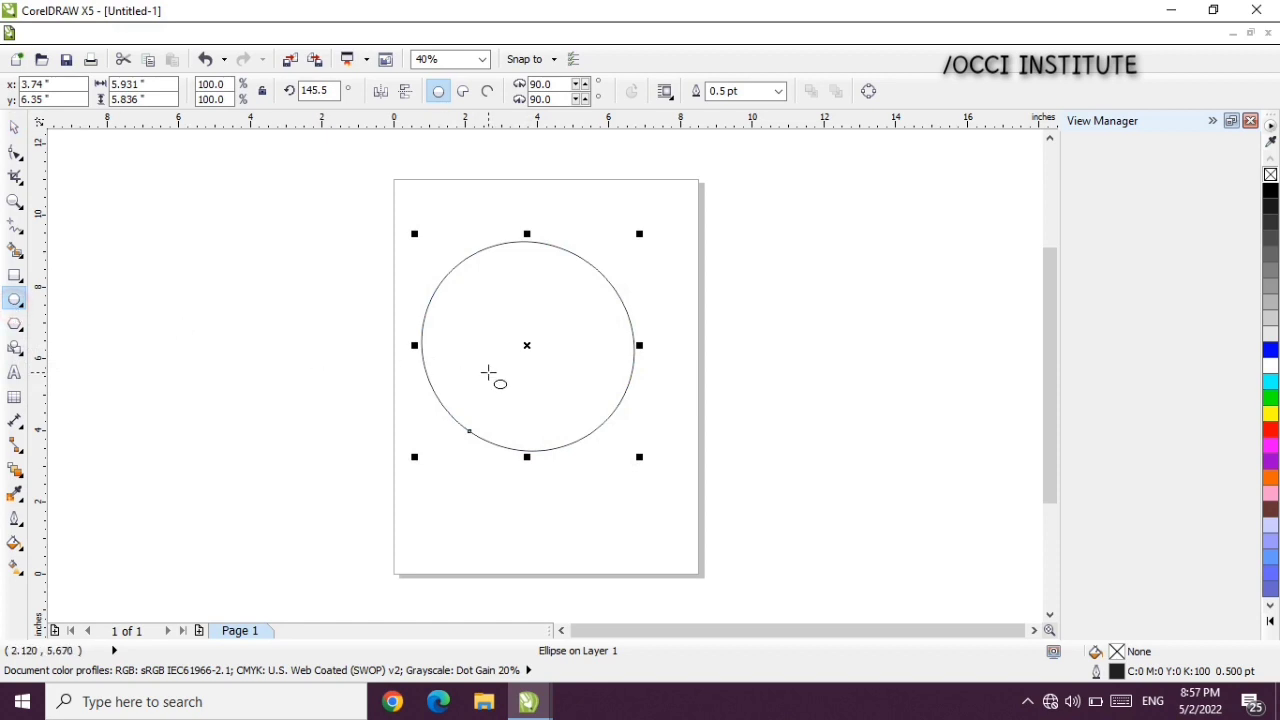
{"action": "left_click", "coordinate": [802, 378]}
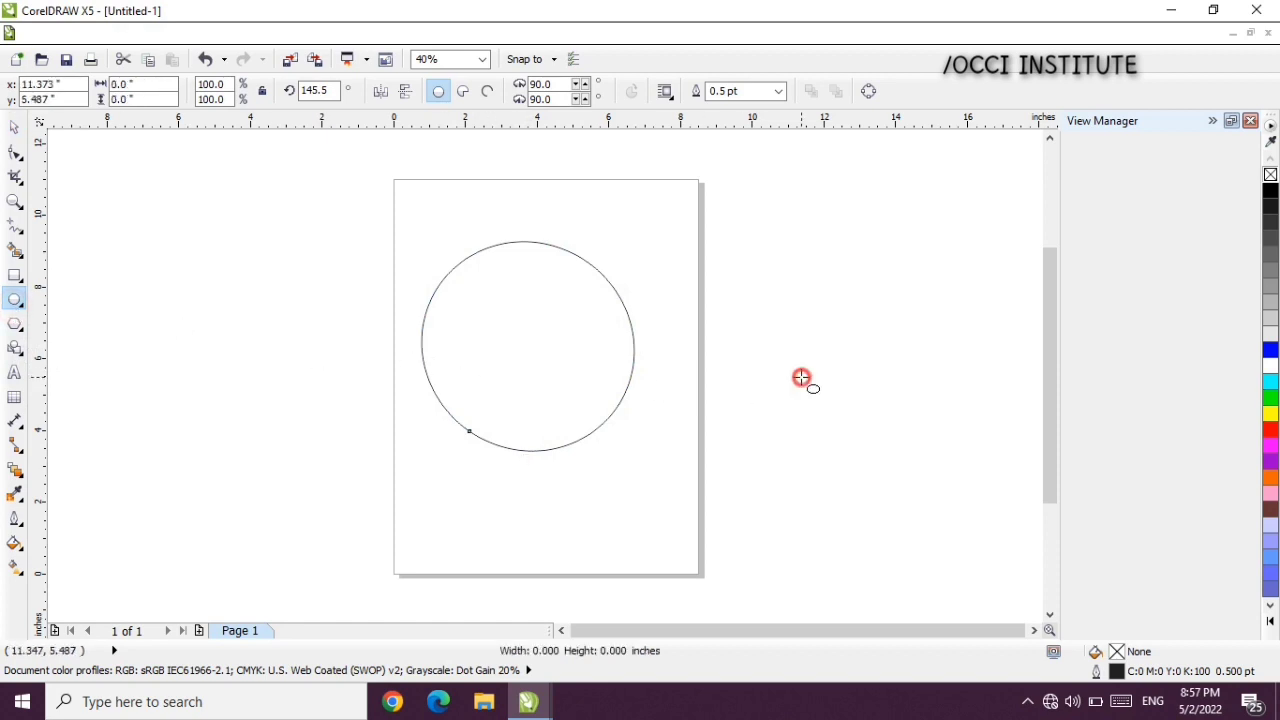
{"action": "left_click_drag", "start_coordinate": [802, 378], "coordinate": [1030, 574]}
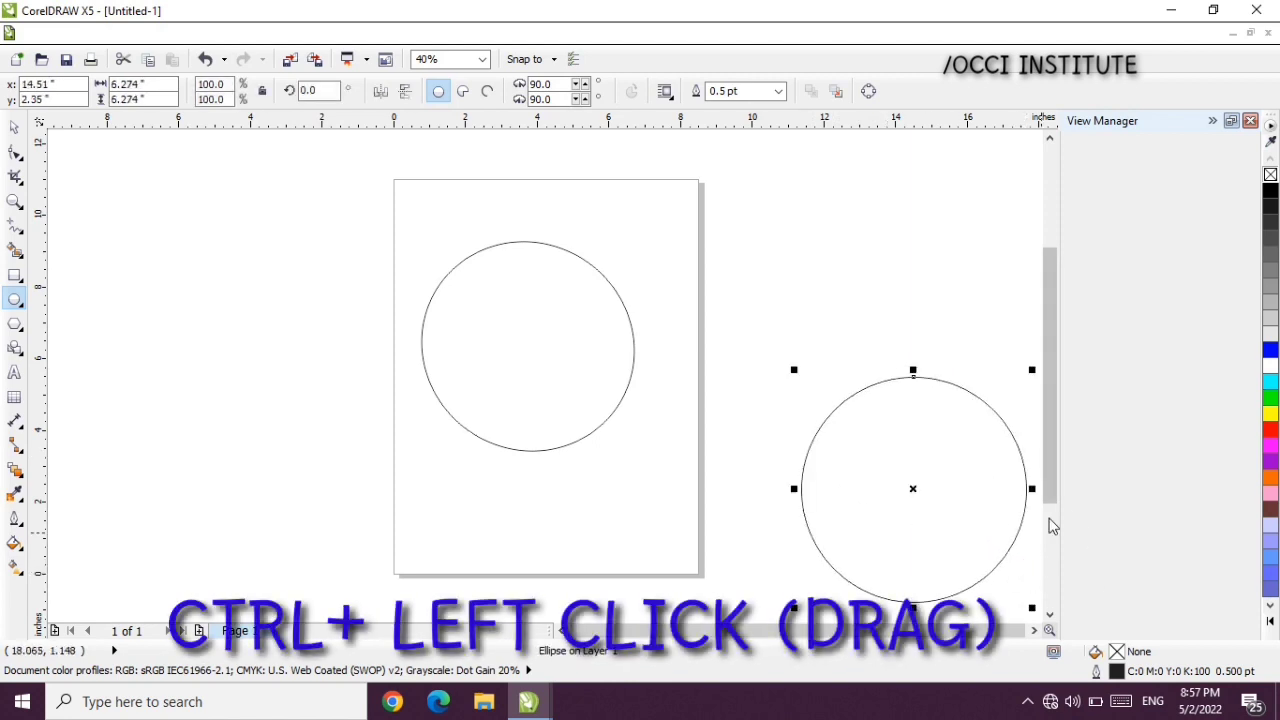
{"action": "left_click", "coordinate": [1035, 630]}
{"action": "left_click", "coordinate": [1035, 630]}
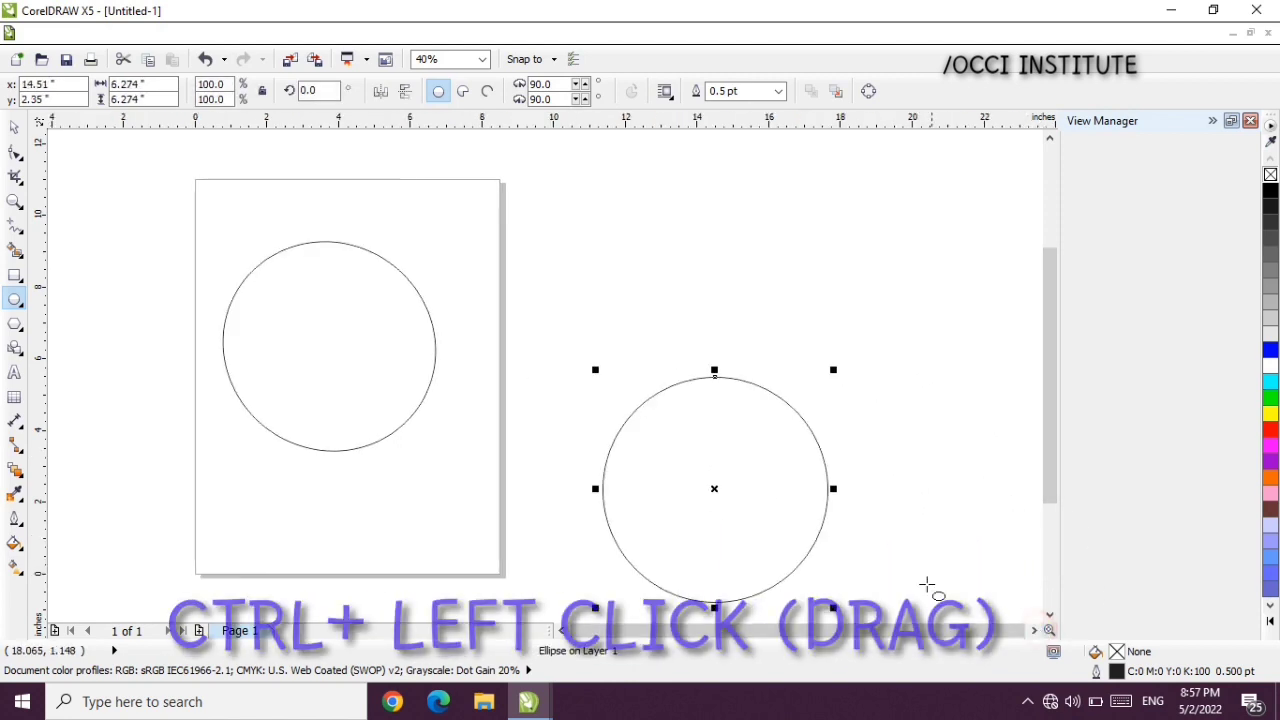
- Rotate the new circle to about 66 degrees and move it up beside the upper half of the page
{"action": "left_click", "coordinate": [16, 130]}
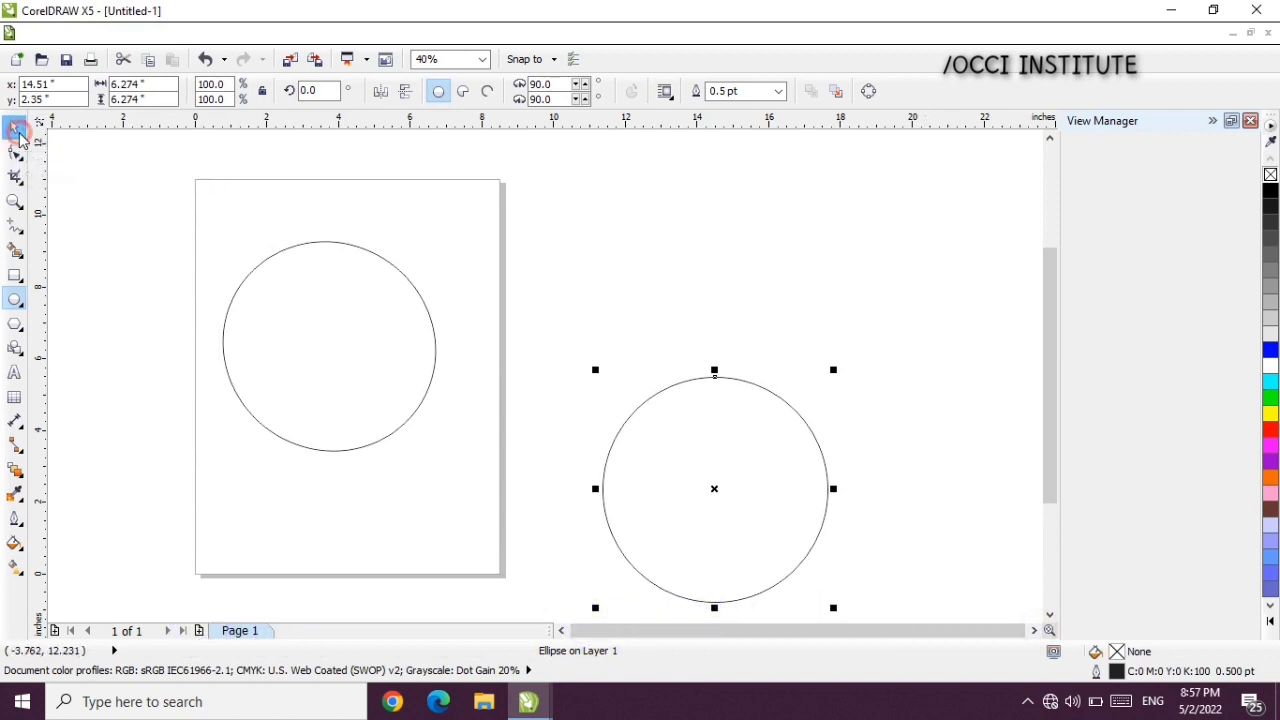
{"action": "left_click", "coordinate": [650, 432]}
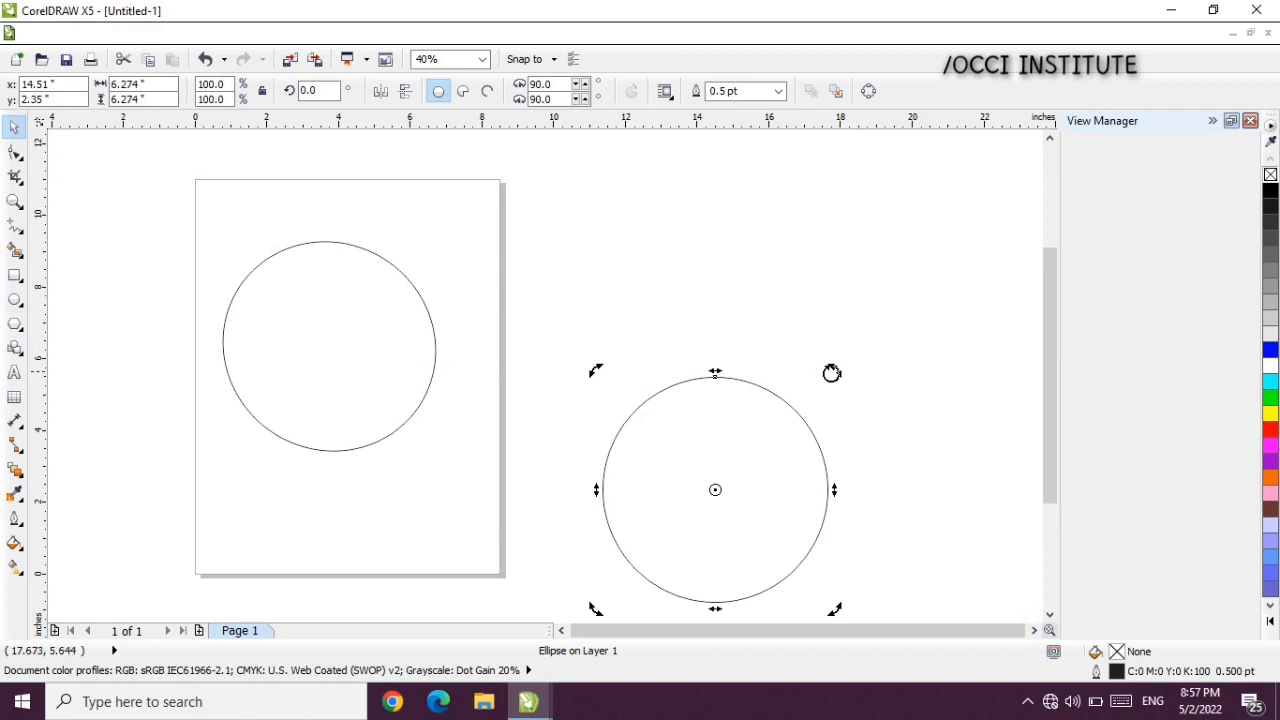
{"action": "left_click_drag", "start_coordinate": [832, 371], "coordinate": [786, 419]}
{"action": "left_click_drag", "start_coordinate": [633, 529], "coordinate": [666, 251]}
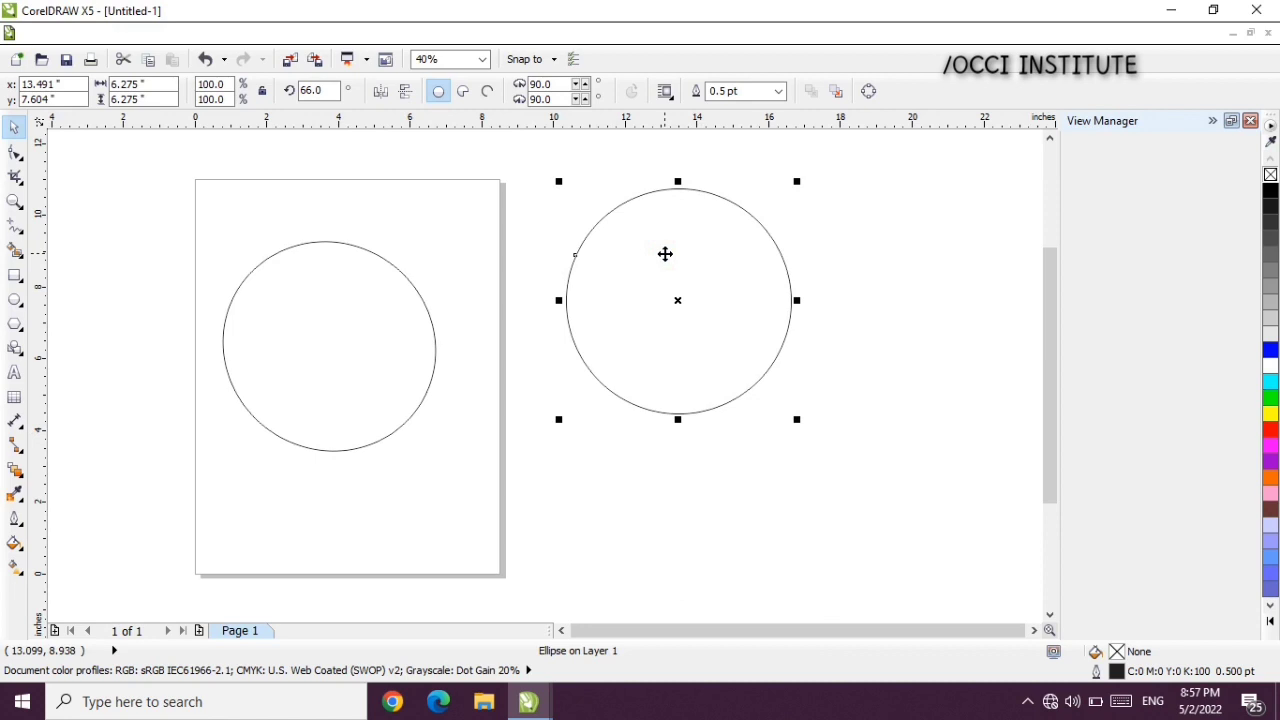
- Make a concentric copy of the circle beside the page, scaled down to about 13.3%, about 0.84 inches in diameter
{"action": "left_click", "coordinate": [795, 182]}
{"action": "left_click", "coordinate": [795, 182], "text": "shift"}
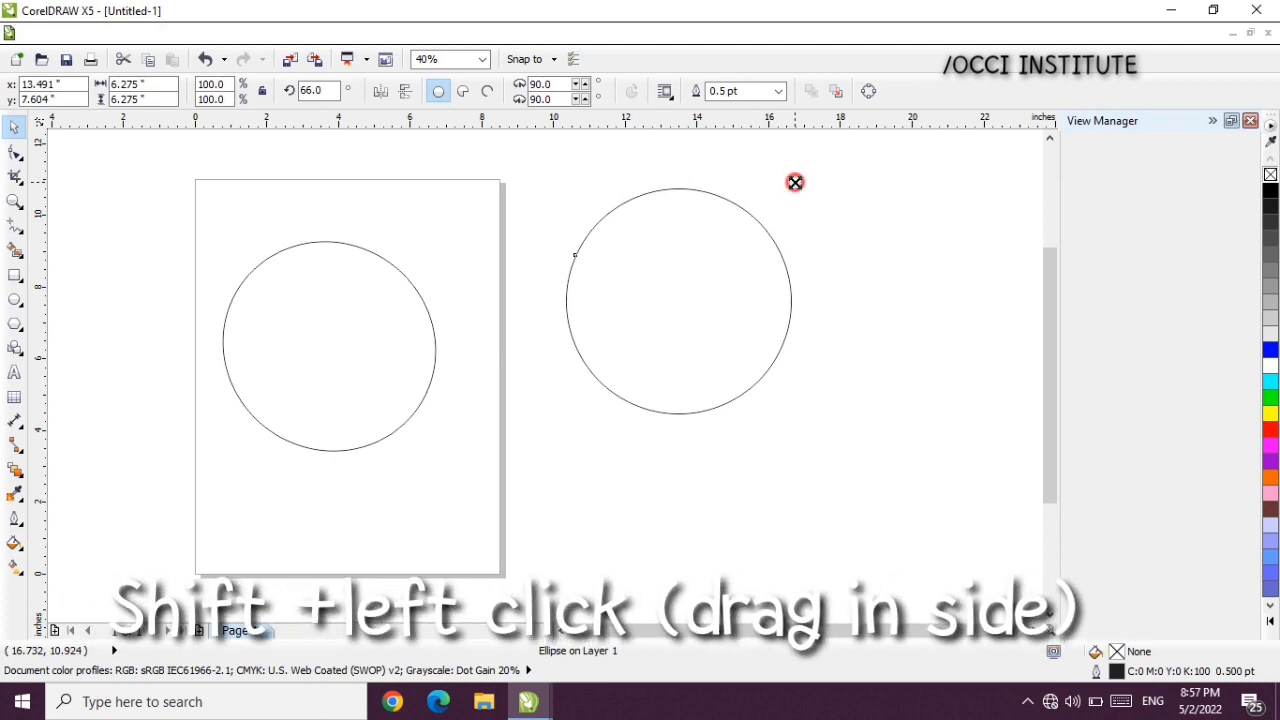
{"action": "left_click_drag", "start_coordinate": [795, 182], "coordinate": [697, 244]}
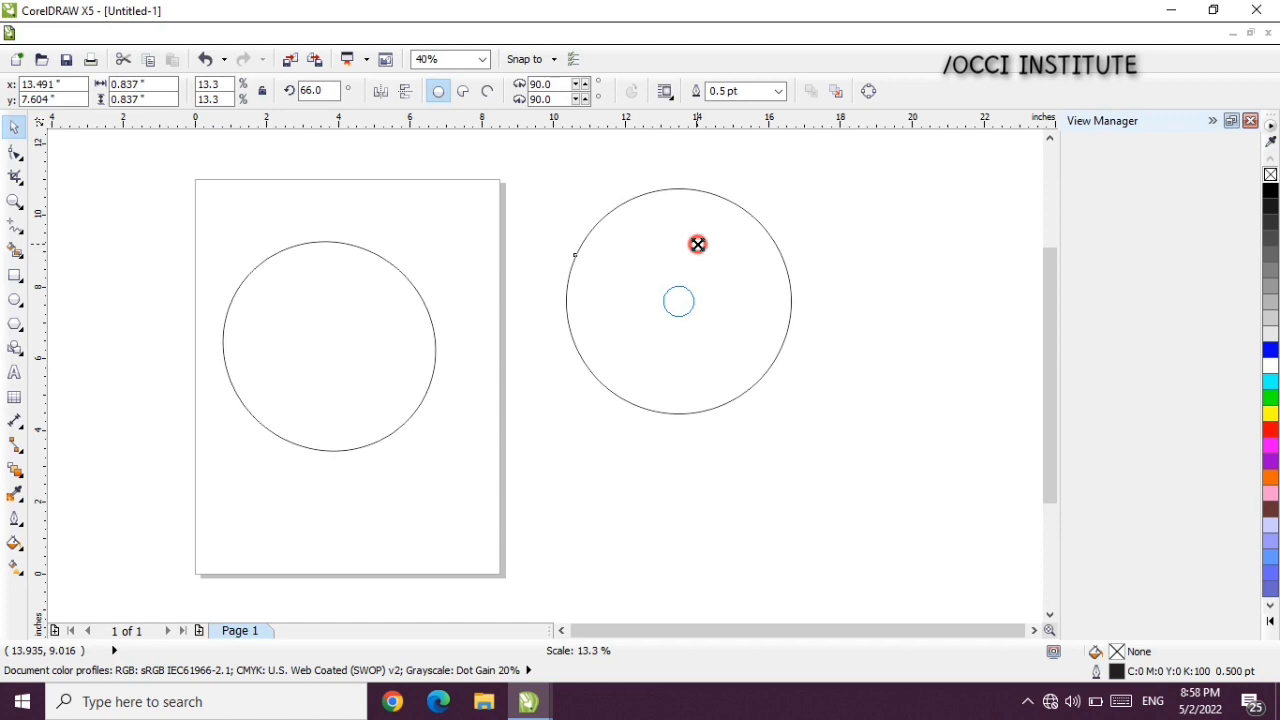
{"action": "left_click", "coordinate": [697, 245]}
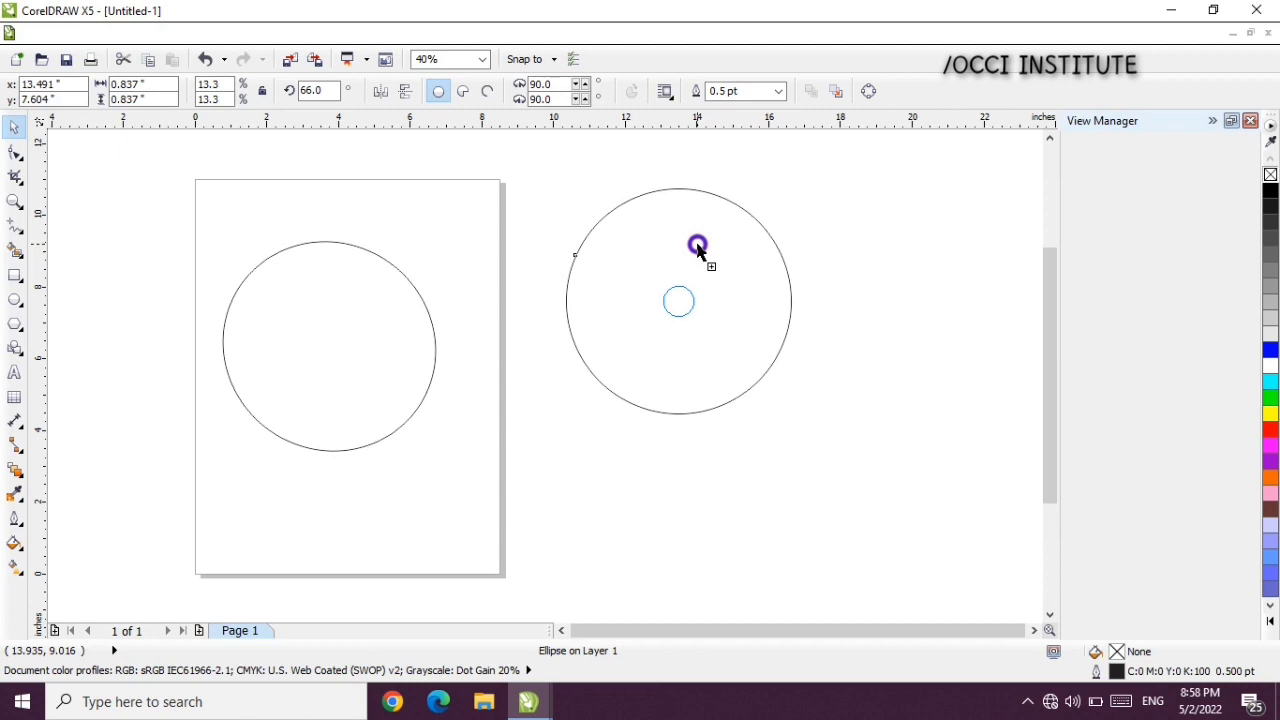
{"action": "left_click", "coordinate": [697, 245]}
{"action": "left_click", "coordinate": [697, 245]}
- Draw a thin vertical rectangle about 0.13 by 5.25 inches and move it so it runs down from inside the small circle
{"action": "left_click", "coordinate": [13, 276]}
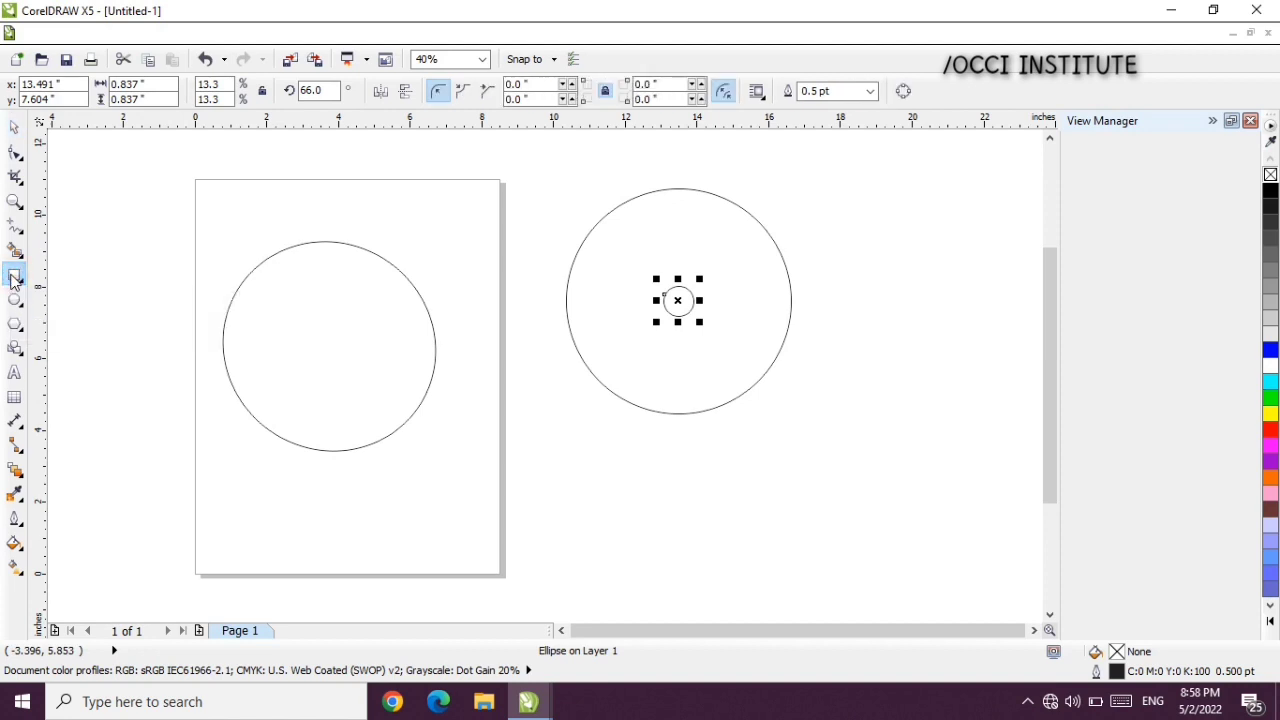
{"action": "left_click_drag", "start_coordinate": [888, 316], "coordinate": [893, 502]}
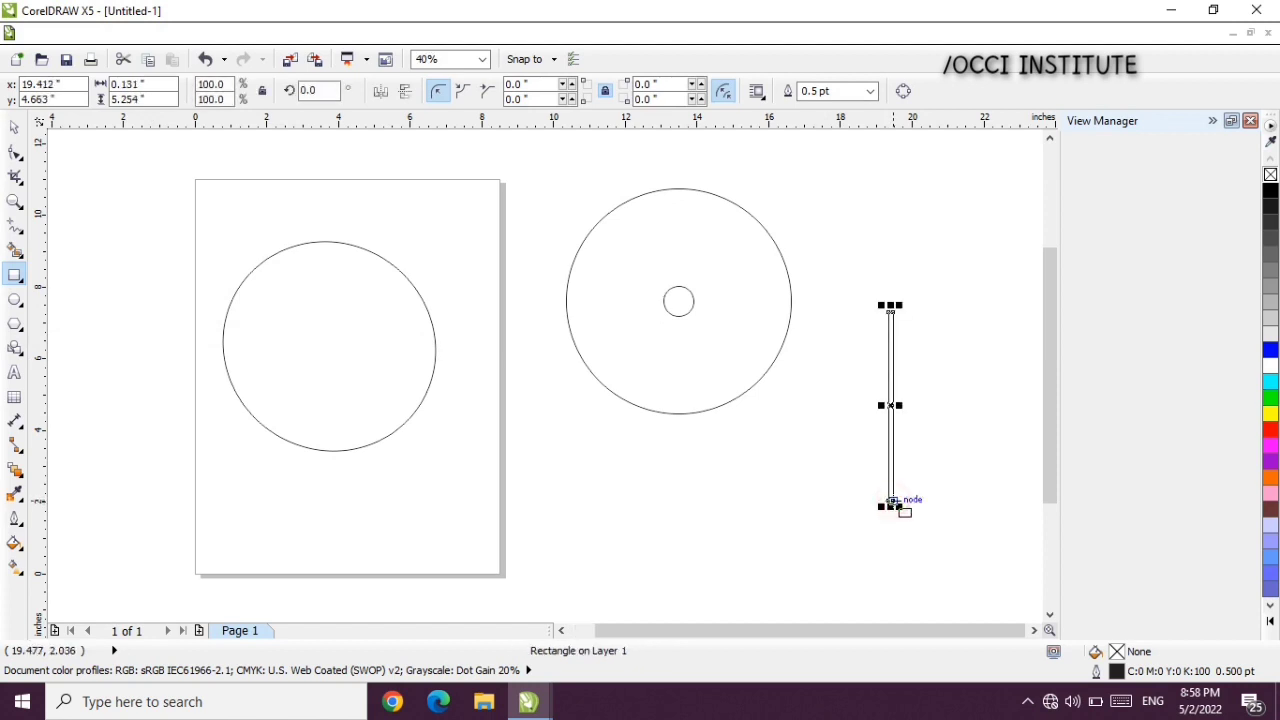
{"action": "left_click_drag", "start_coordinate": [888, 405], "coordinate": [677, 403]}
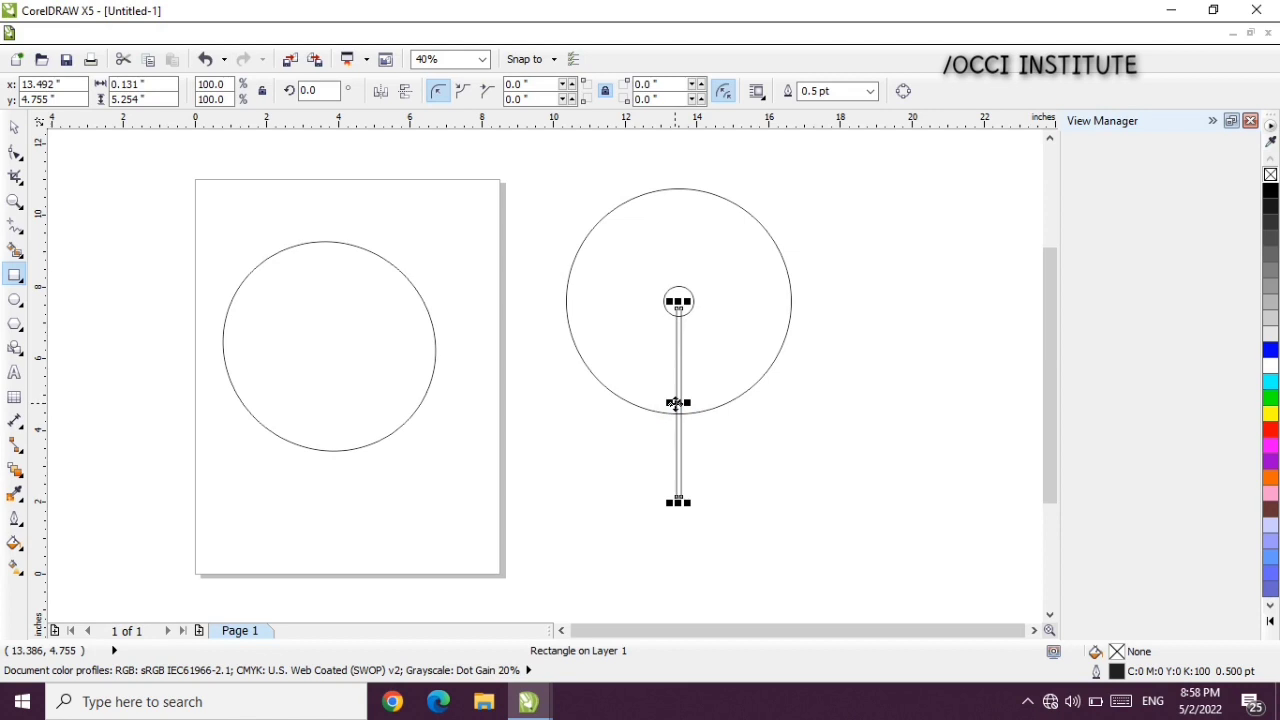
- Weld the small inner circle and the thin rectangle into one keyhole-shaped curve
{"action": "left_click", "coordinate": [14, 128]}
{"action": "left_click", "coordinate": [481, 211]}
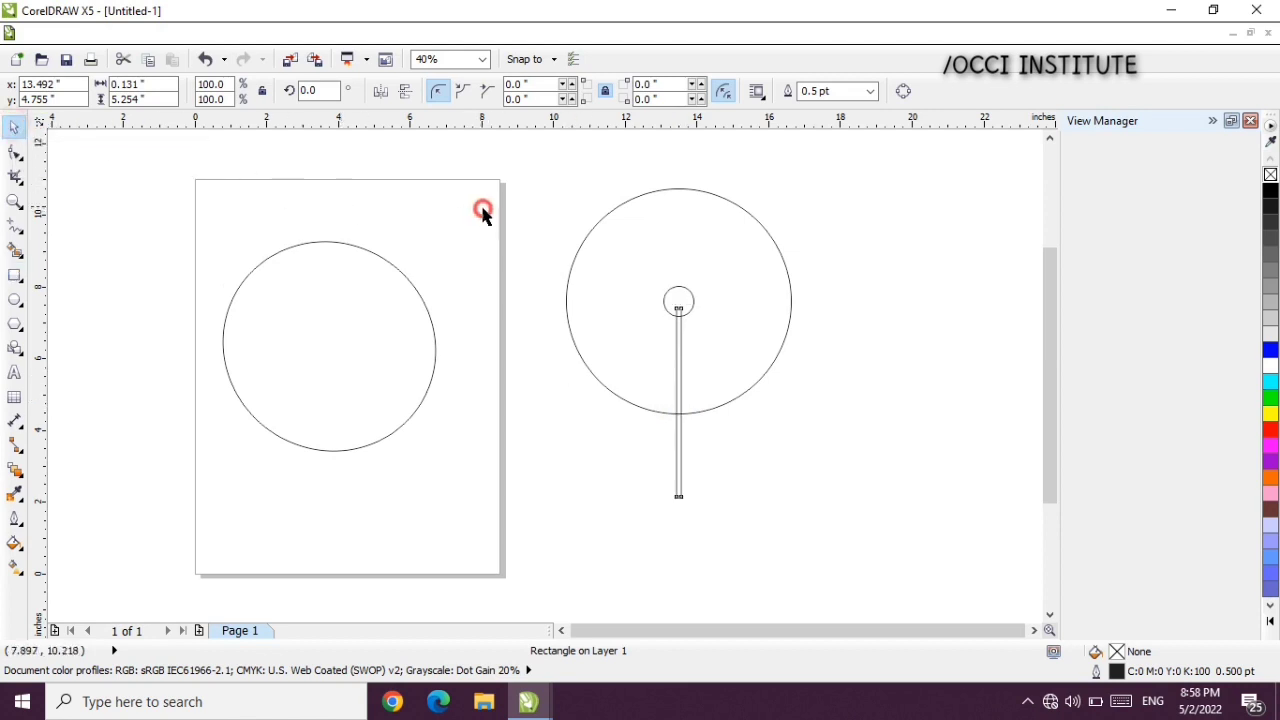
{"action": "left_click_drag", "start_coordinate": [479, 208], "coordinate": [806, 566]}
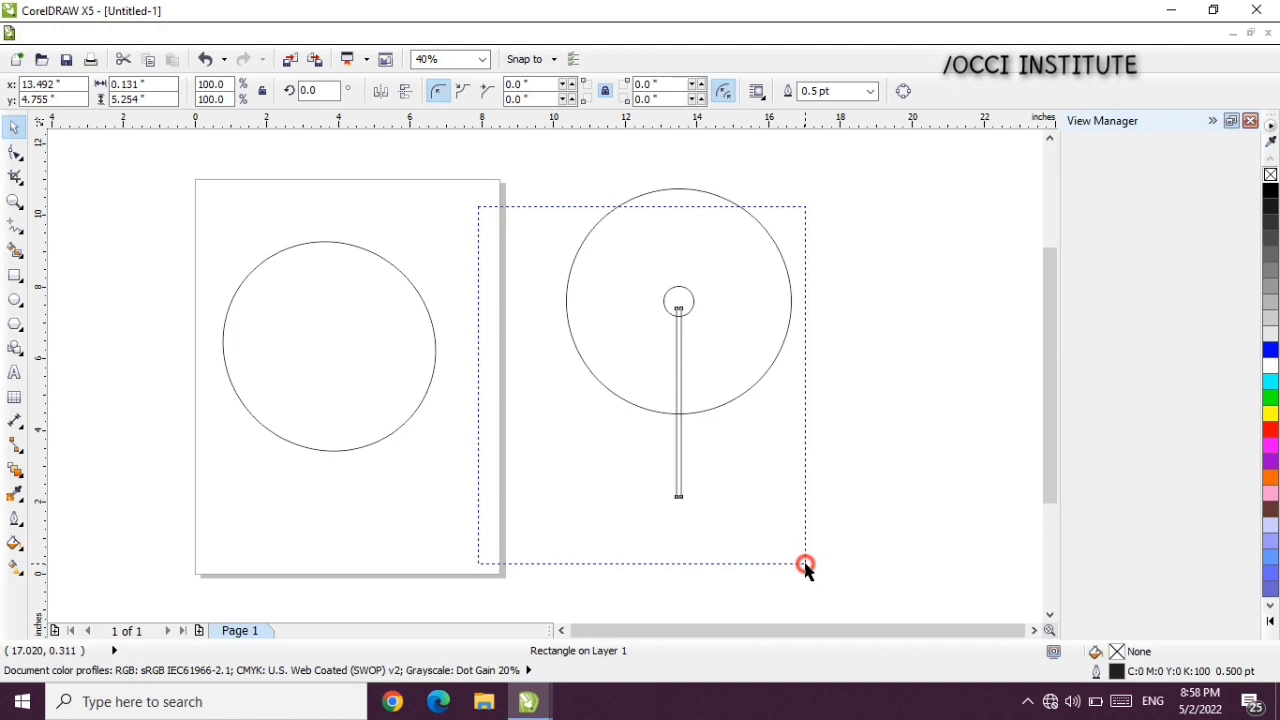
{"action": "left_click_drag", "start_coordinate": [805, 565], "coordinate": [806, 568]}
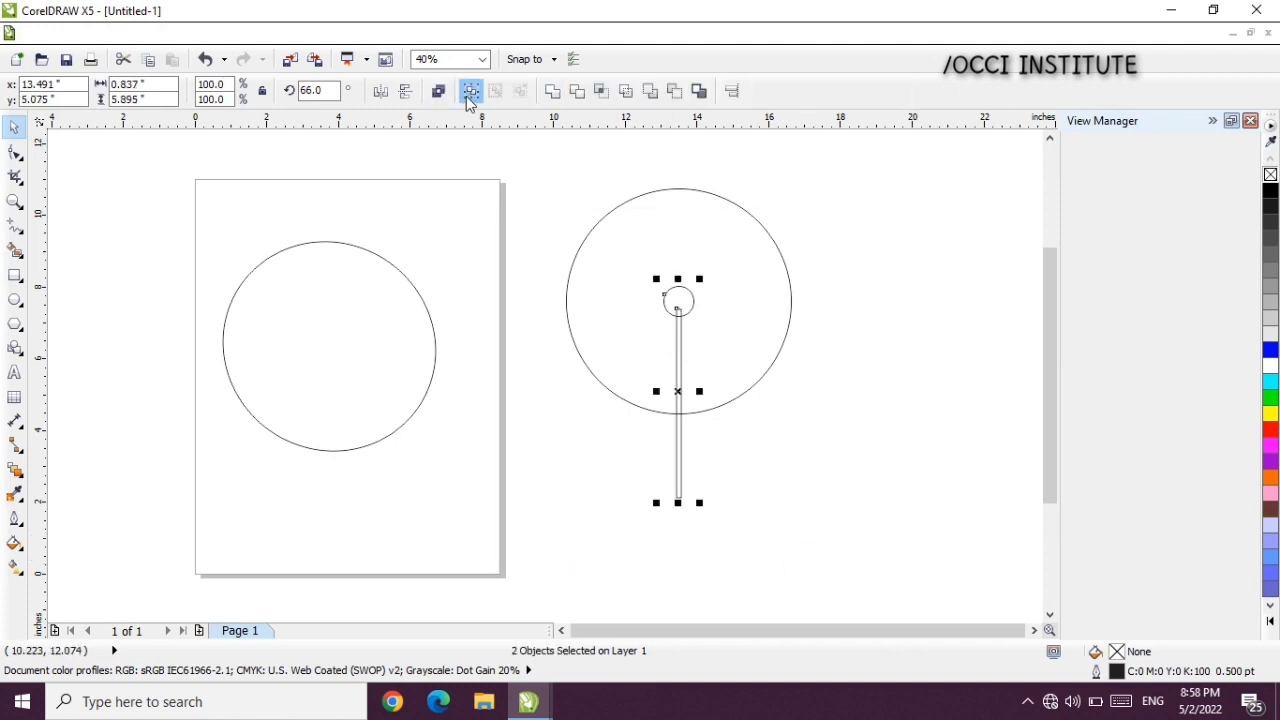
{"action": "left_click", "coordinate": [556, 97]}
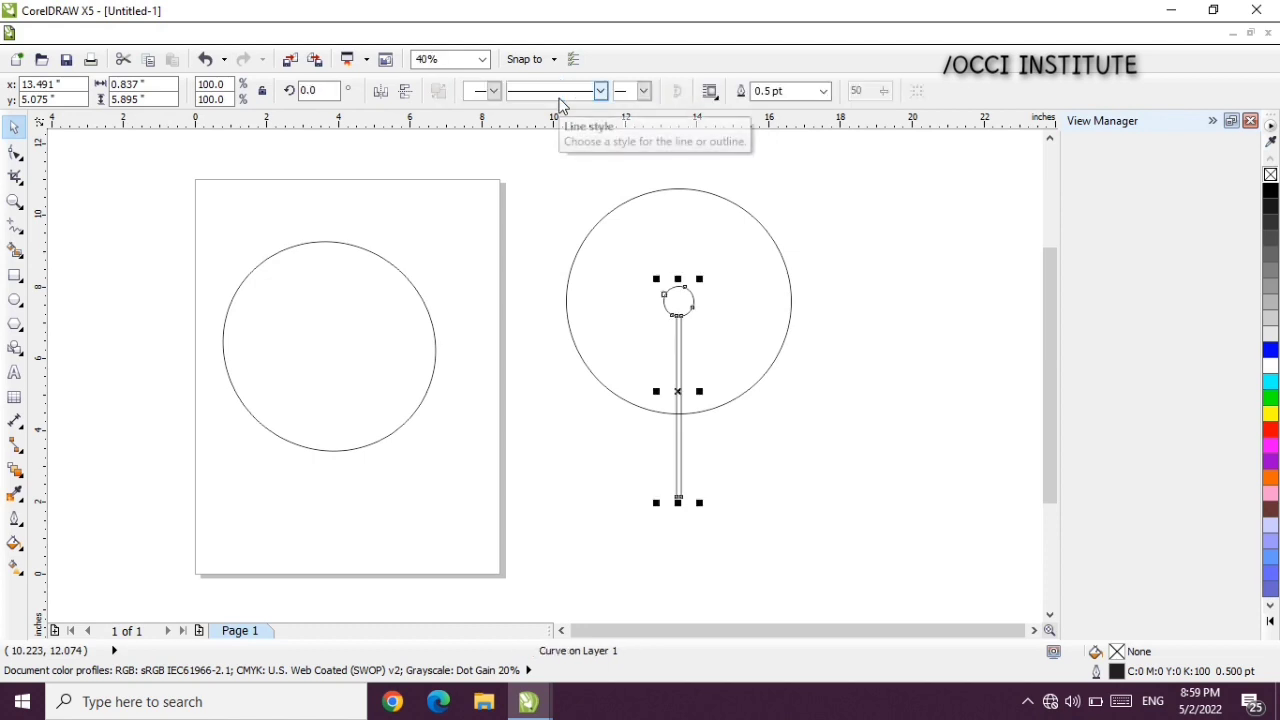
{"action": "left_click", "coordinate": [828, 425]}
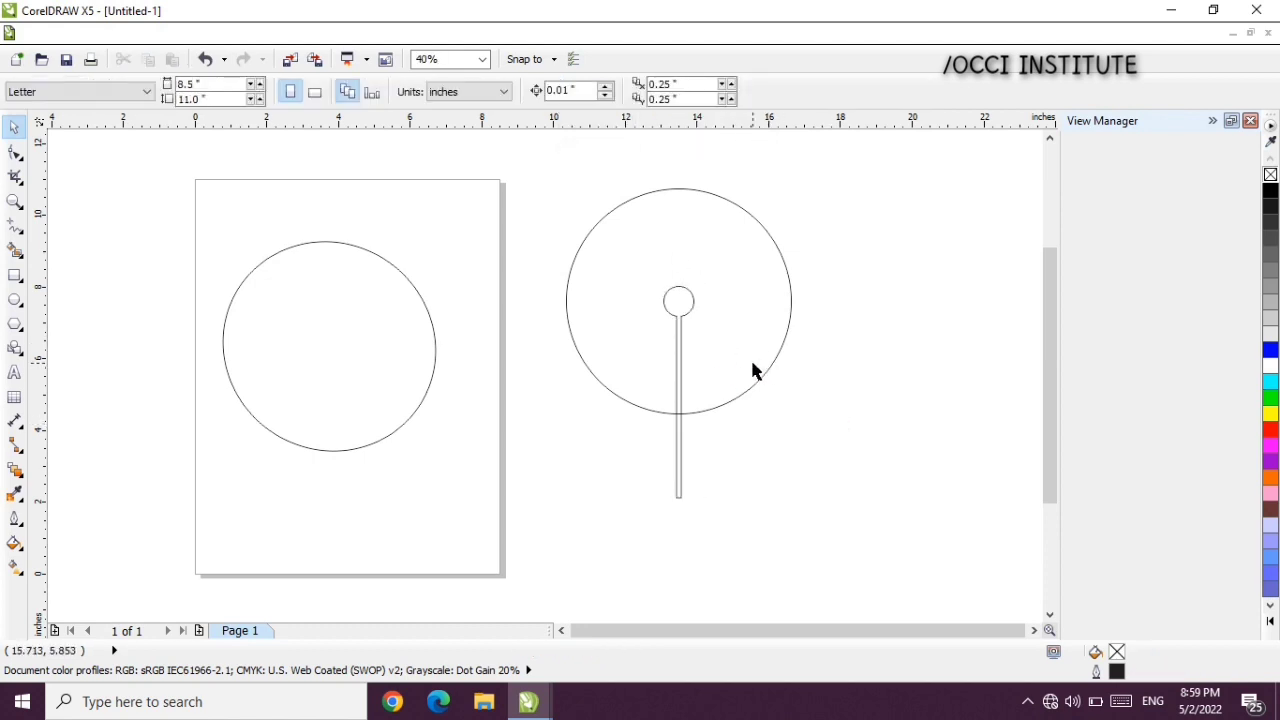
- Trim the large circle with the keyhole-shaped curve and move the trimmed circle away from it
{"action": "left_click_drag", "start_coordinate": [530, 160], "coordinate": [821, 563]}
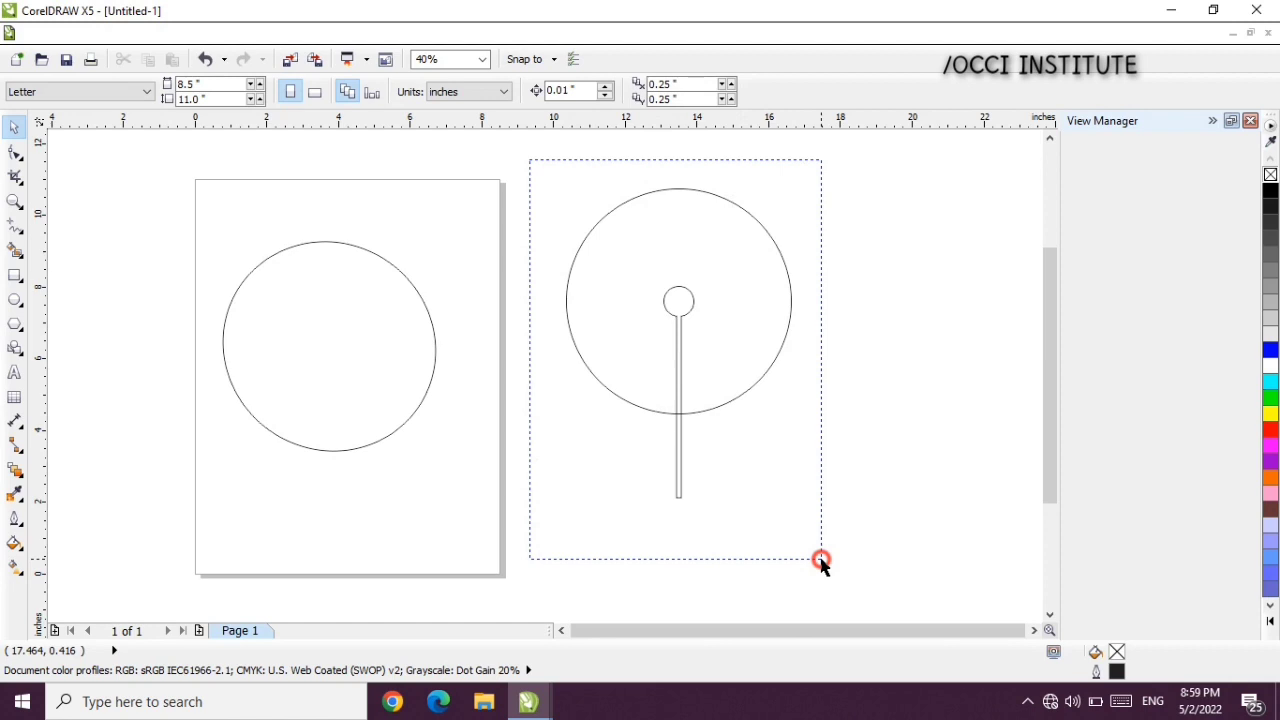
{"action": "left_click_drag", "start_coordinate": [821, 561], "coordinate": [821, 566]}
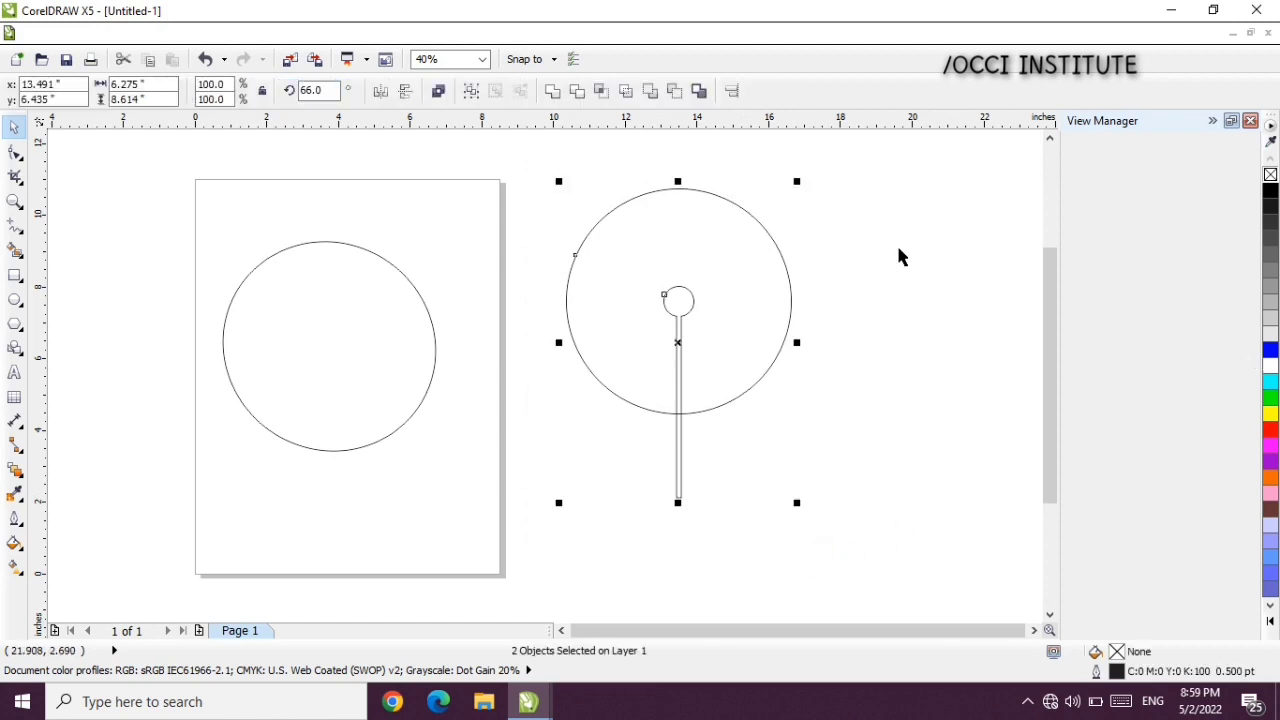
{"action": "left_click", "coordinate": [581, 94]}
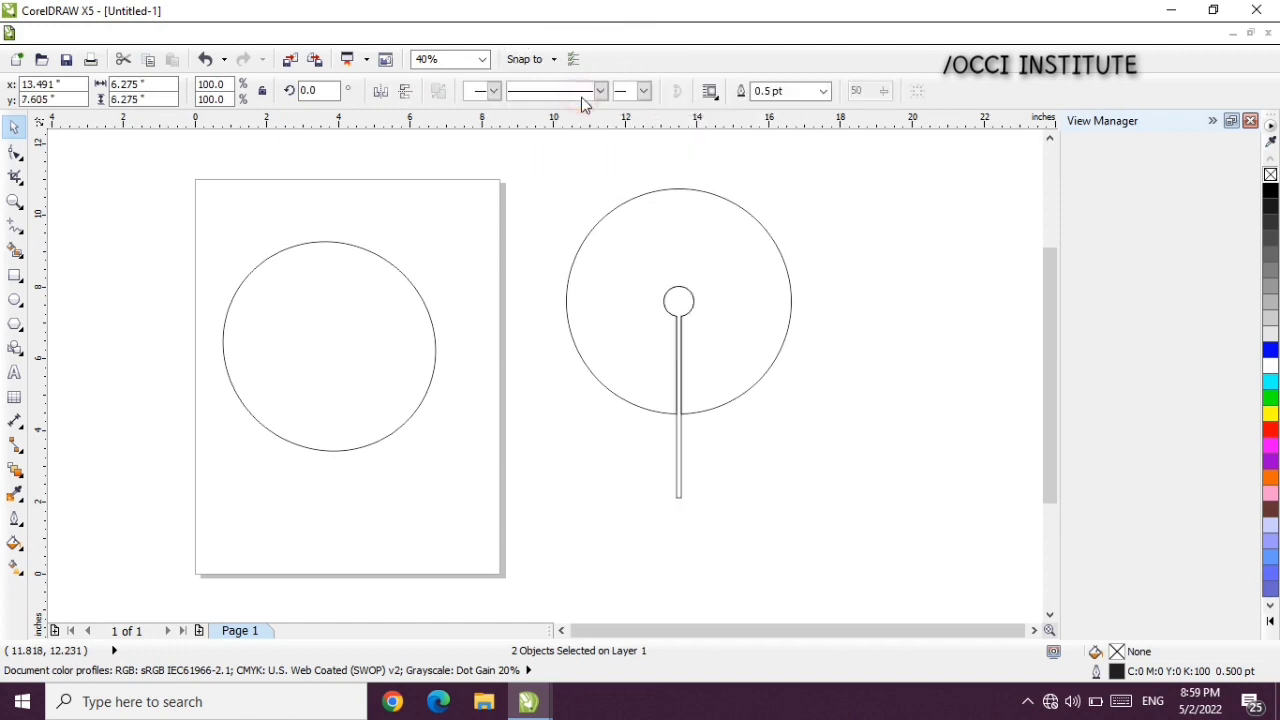
{"action": "left_click_drag", "start_coordinate": [742, 306], "coordinate": [884, 297]}
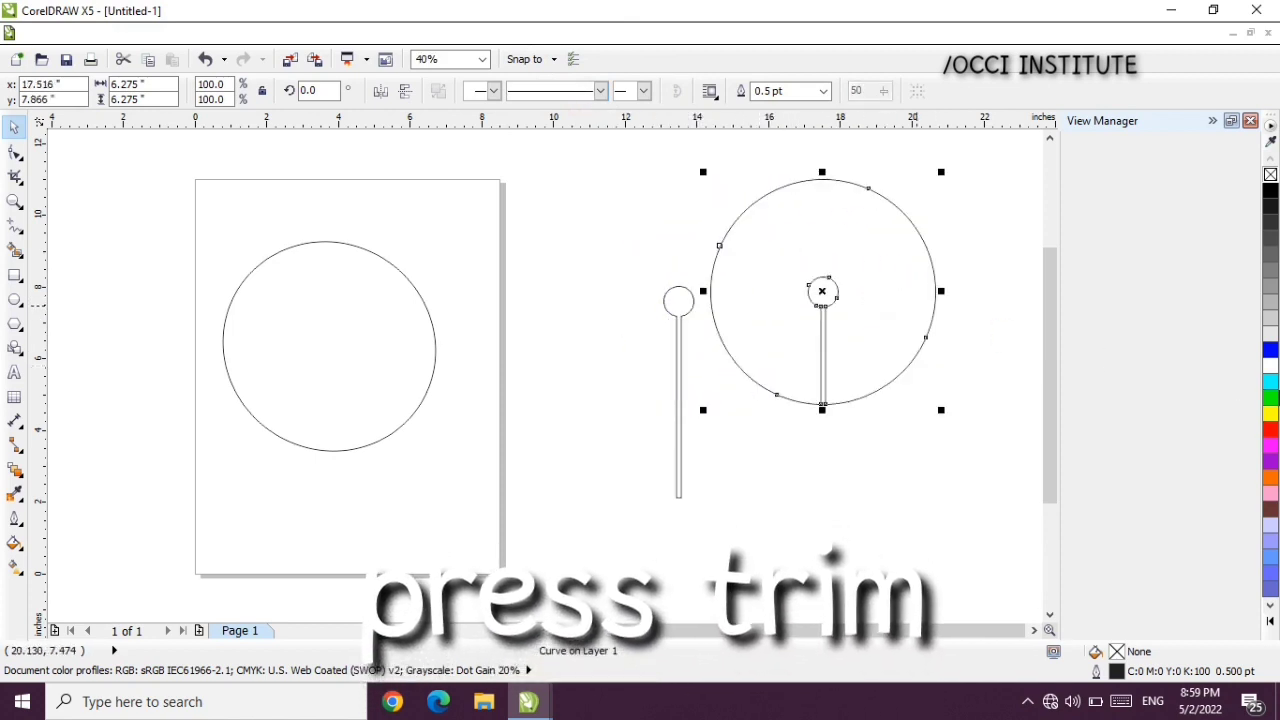
- Fill the trimmed circle with blue (#0000FF) and delete the leftover keyhole-shaped curve
{"action": "left_click", "coordinate": [1270, 350]}
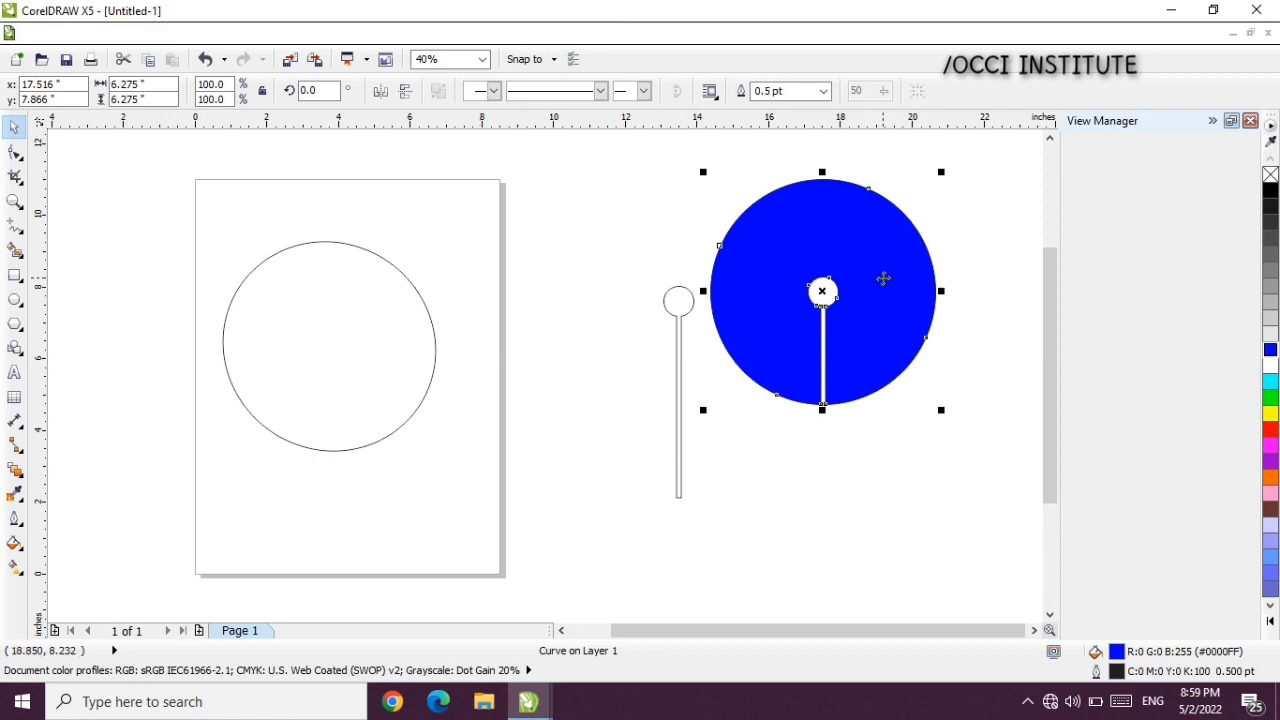
{"action": "left_click", "coordinate": [671, 306]}
{"action": "left_click", "coordinate": [678, 316], "text": "shift"}
{"action": "key", "text": "Delete"}
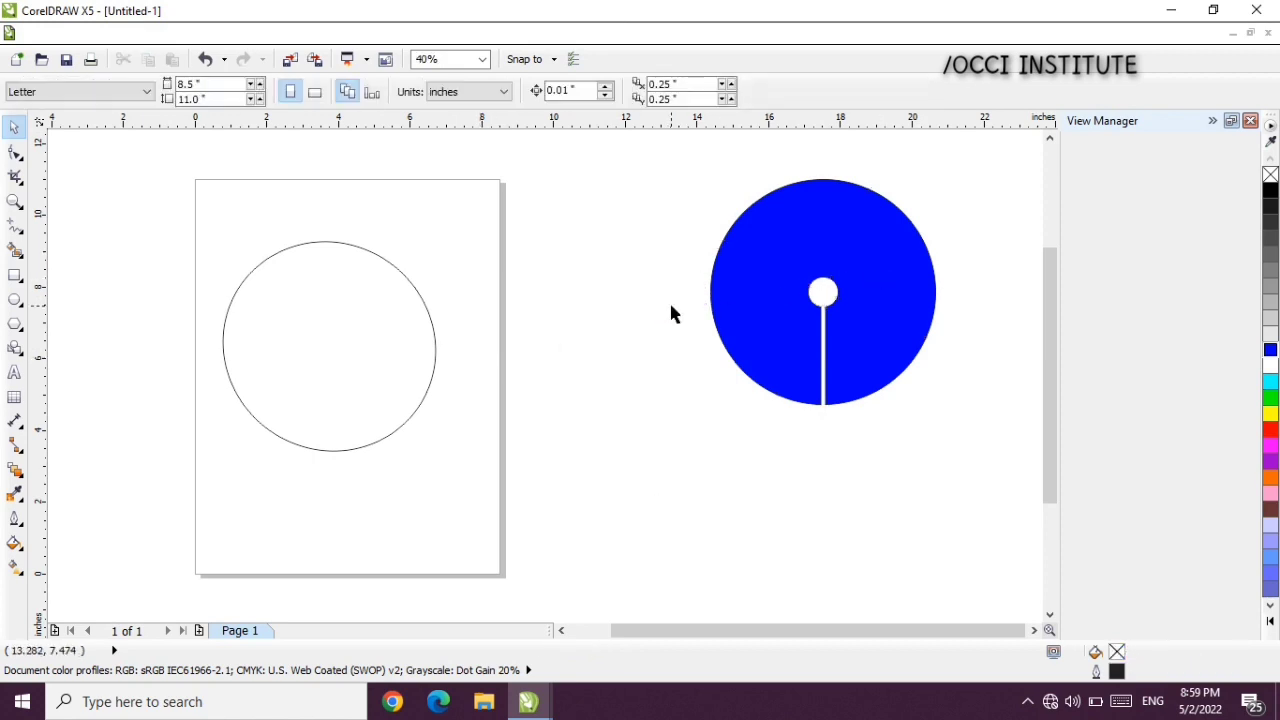
- Delete the ellipse on the page and move the blue slotted disc to the page's upper-left corner
{"action": "left_click", "coordinate": [311, 311]}
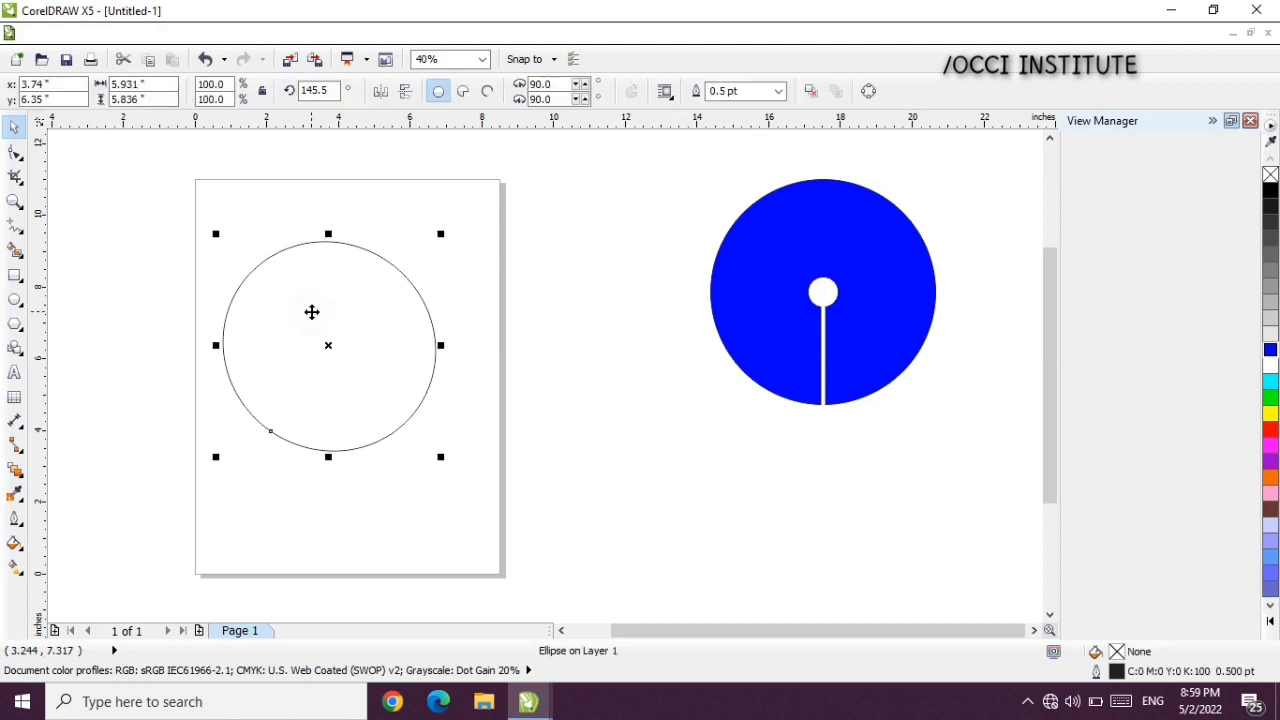
{"action": "key", "text": "Delete"}
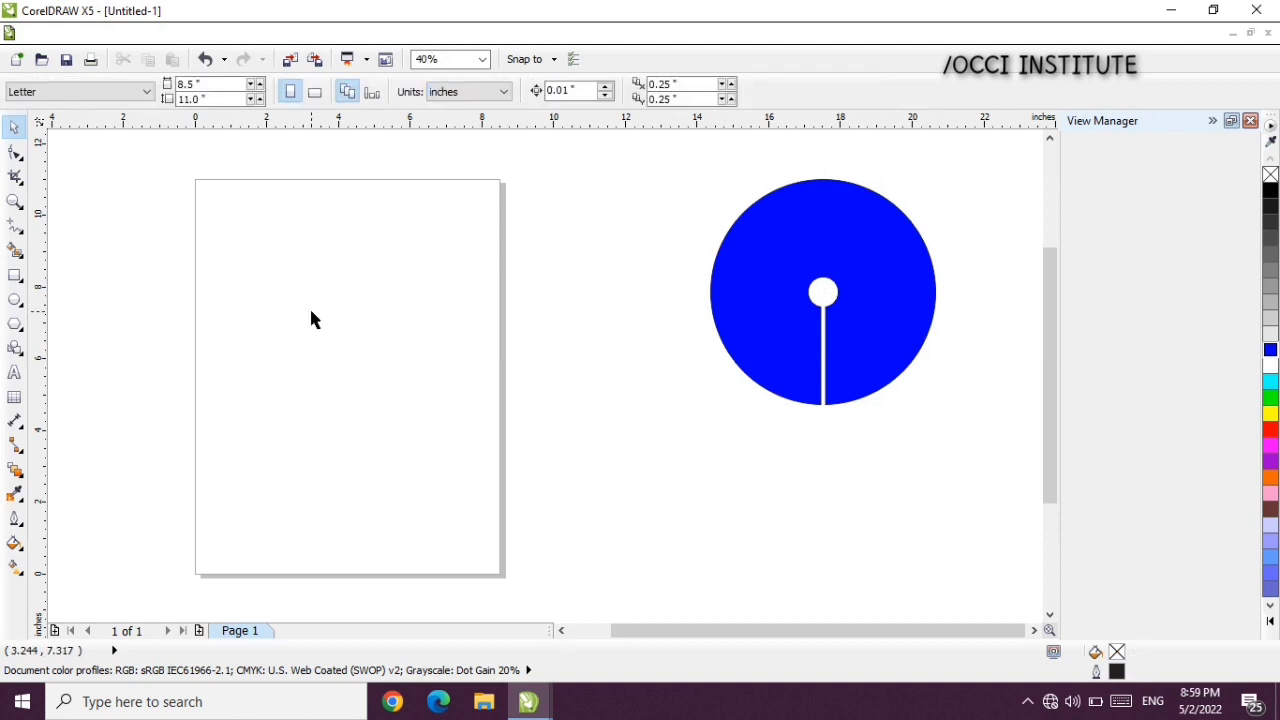
{"action": "left_click_drag", "start_coordinate": [794, 306], "coordinate": [127, 178]}
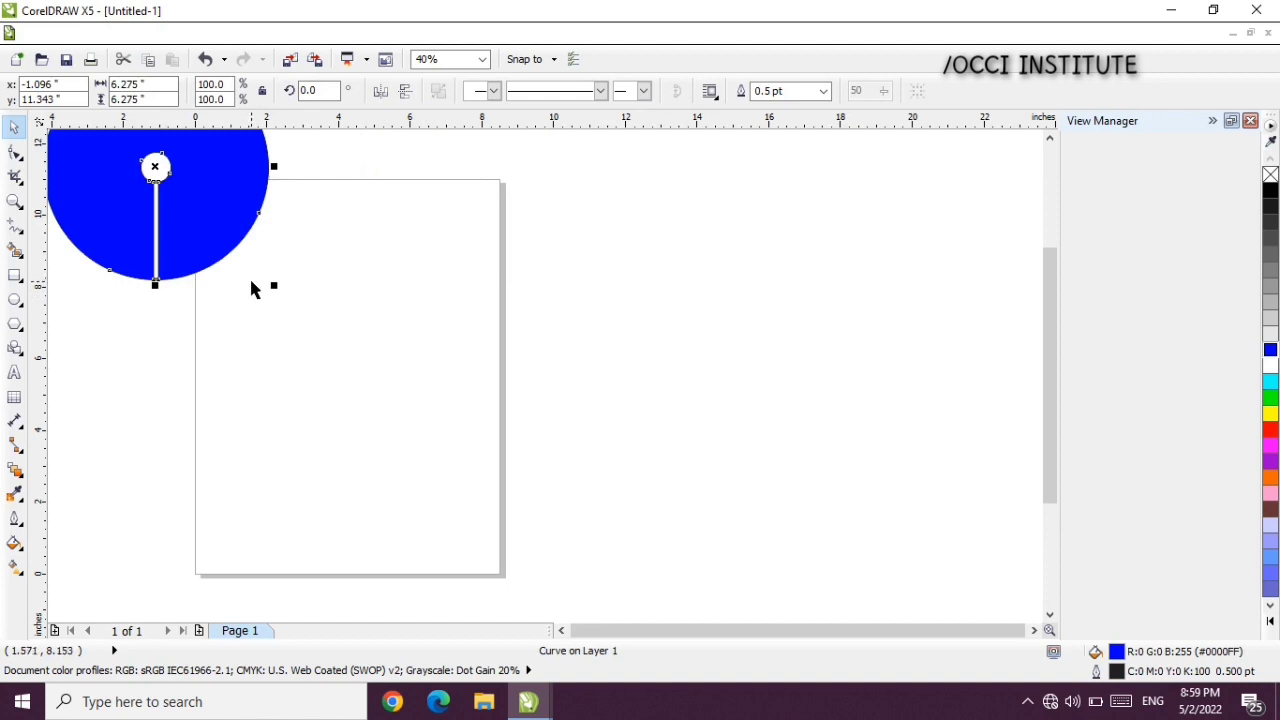
- Draw a six-sided polygon about 1.45 by 1.6 inches on the page and place a copy touching its right side
{"action": "left_click", "coordinate": [16, 326]}
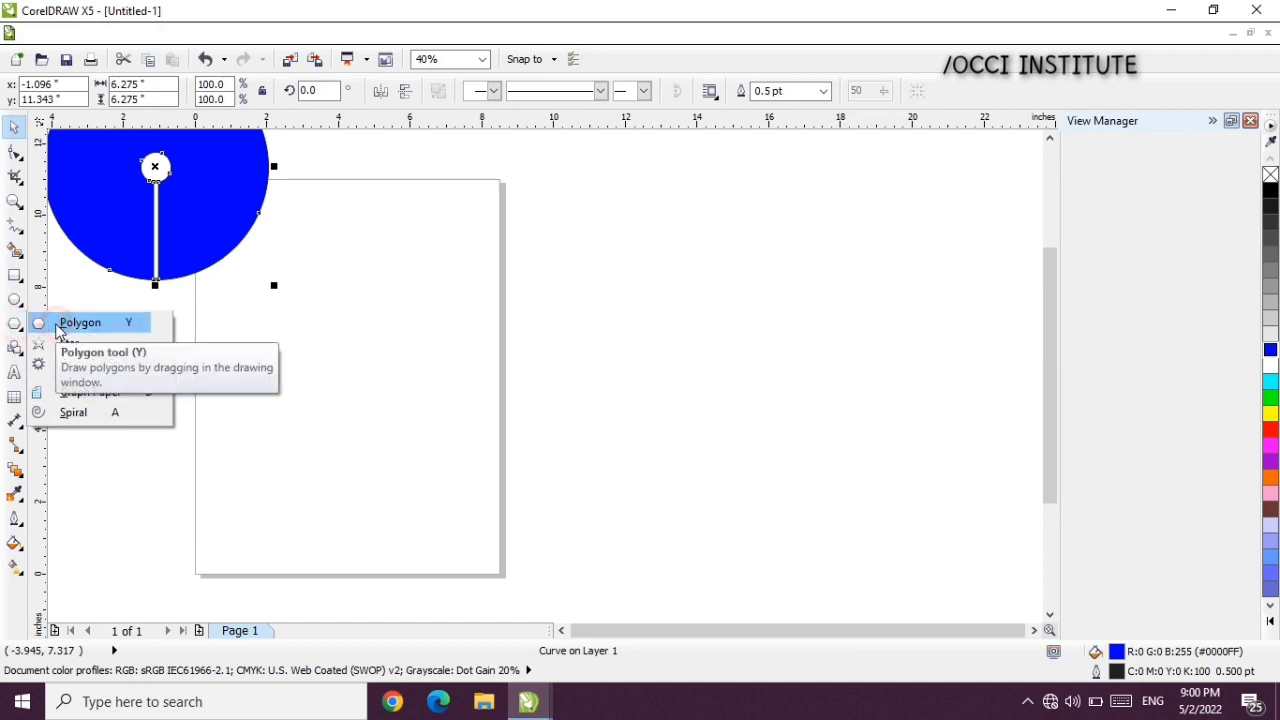
{"action": "left_click", "coordinate": [60, 325]}
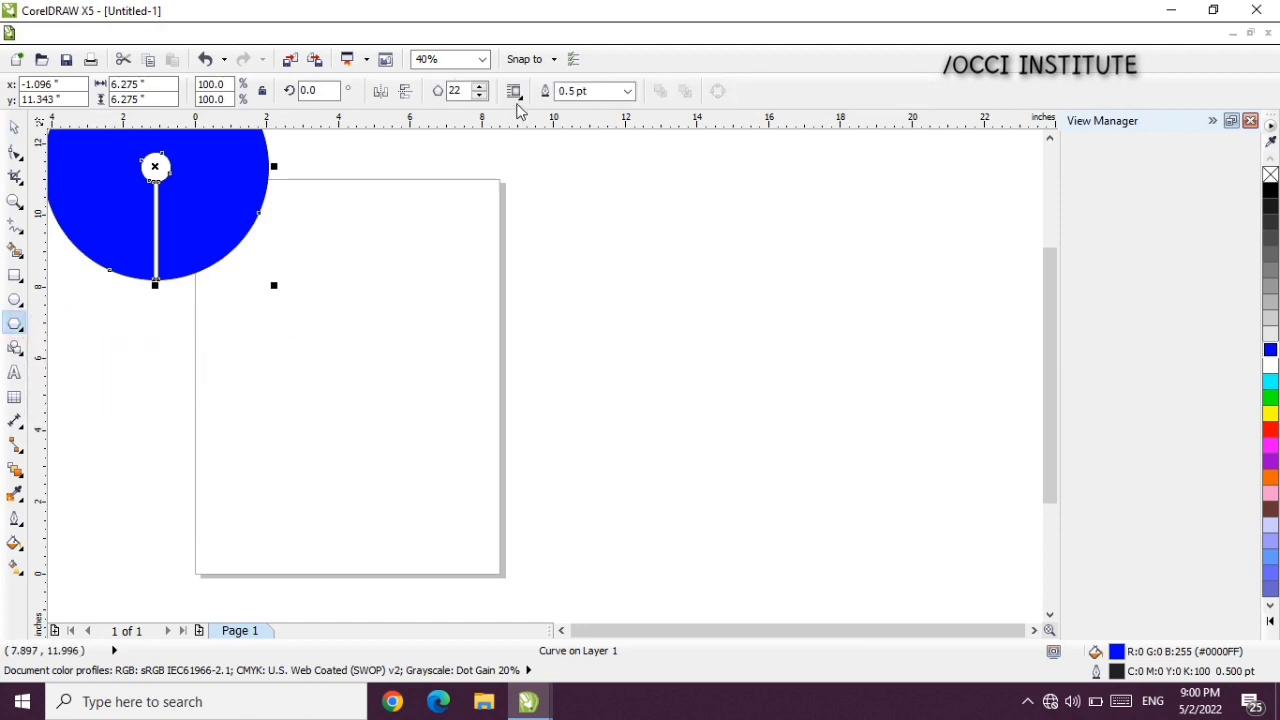
{"action": "left_click_drag", "start_coordinate": [460, 91], "coordinate": [437, 93]}
{"action": "type", "text": "6"}
{"action": "left_click_drag", "start_coordinate": [348, 298], "coordinate": [430, 325]}
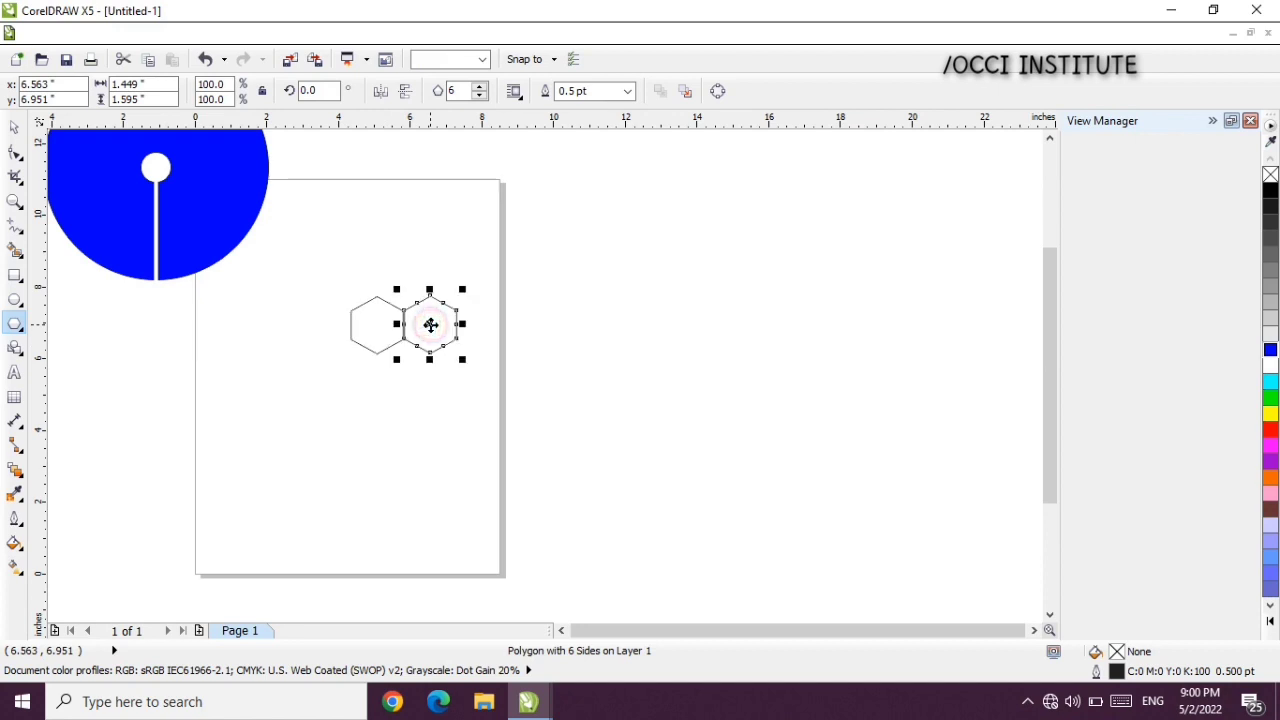
- Repeat the hexagon duplication seven times to build a horizontal row of nine adjoining hexagons
{"action": "key", "text": "ctrl+r"}
{"action": "key", "text": "ctrl+r"}
{"action": "key", "text": "ctrl+r"}
{"action": "key", "text": "ctrl+r"}
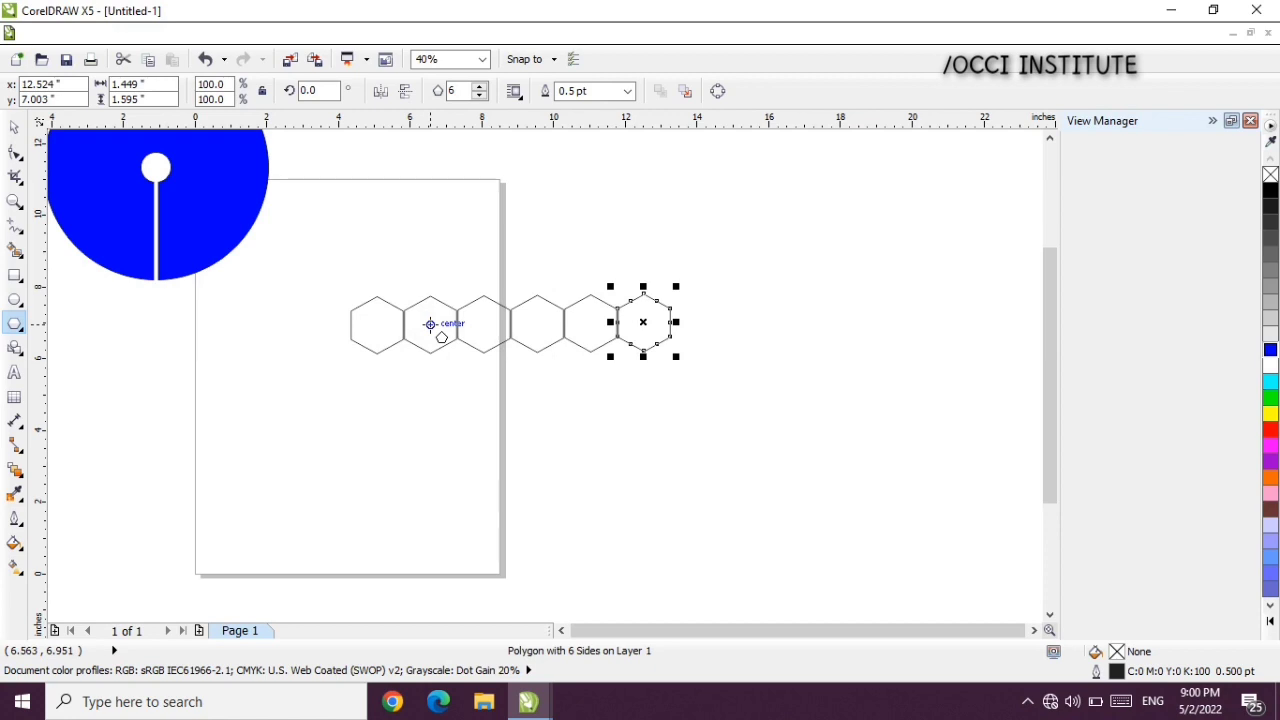
{"action": "key", "text": "ctrl+r"}
{"action": "key", "text": "ctrl+r"}
{"action": "key", "text": "ctrl+r"}
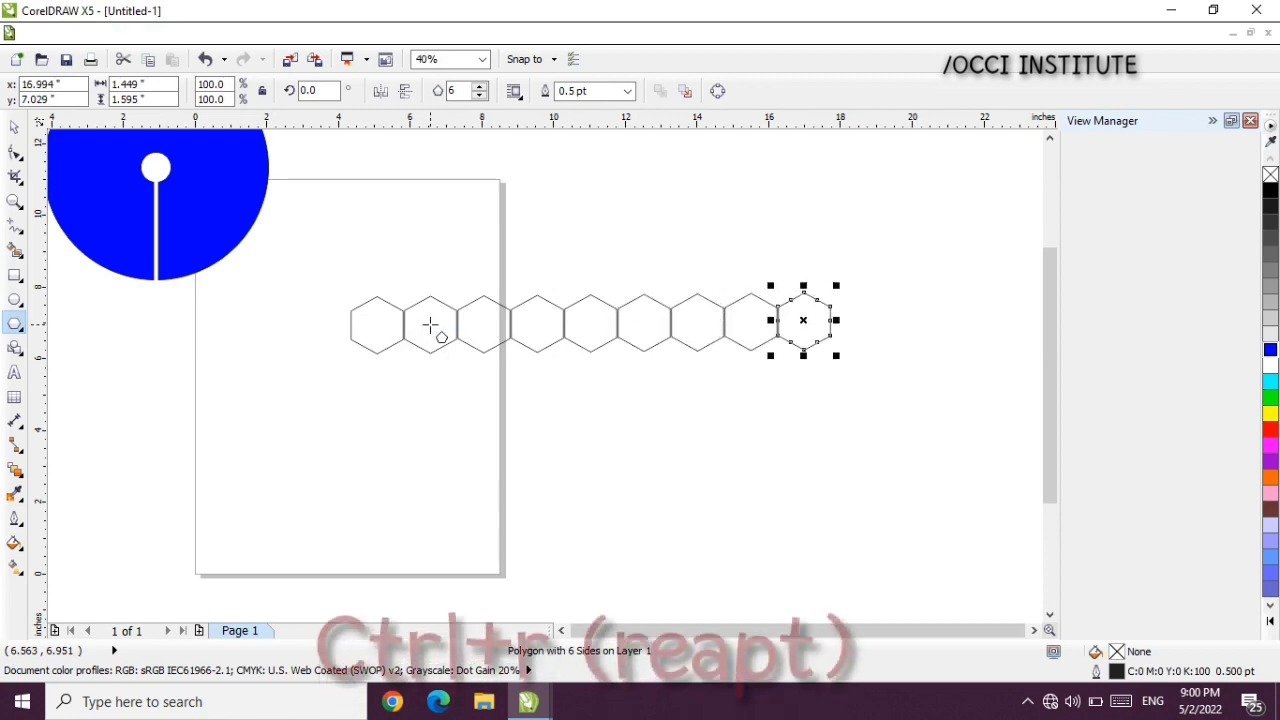
{"action": "left_click", "coordinate": [14, 127]}
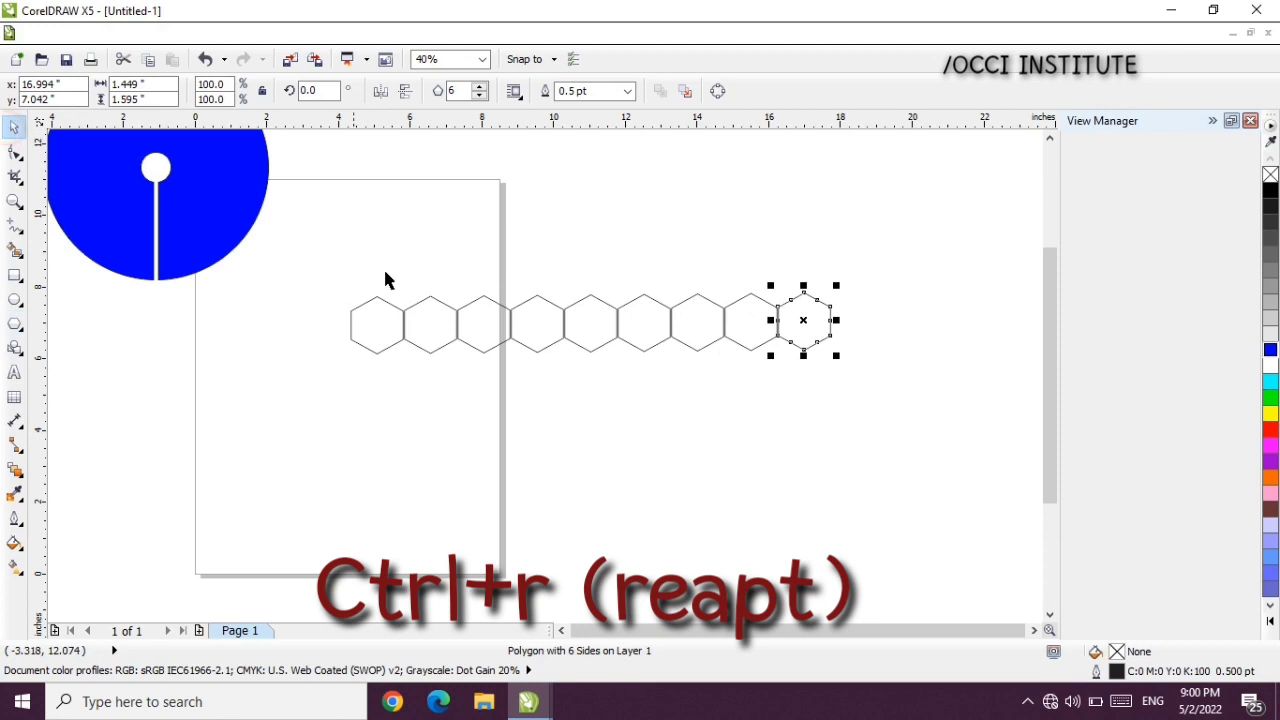
{"action": "left_click", "coordinate": [420, 323]}
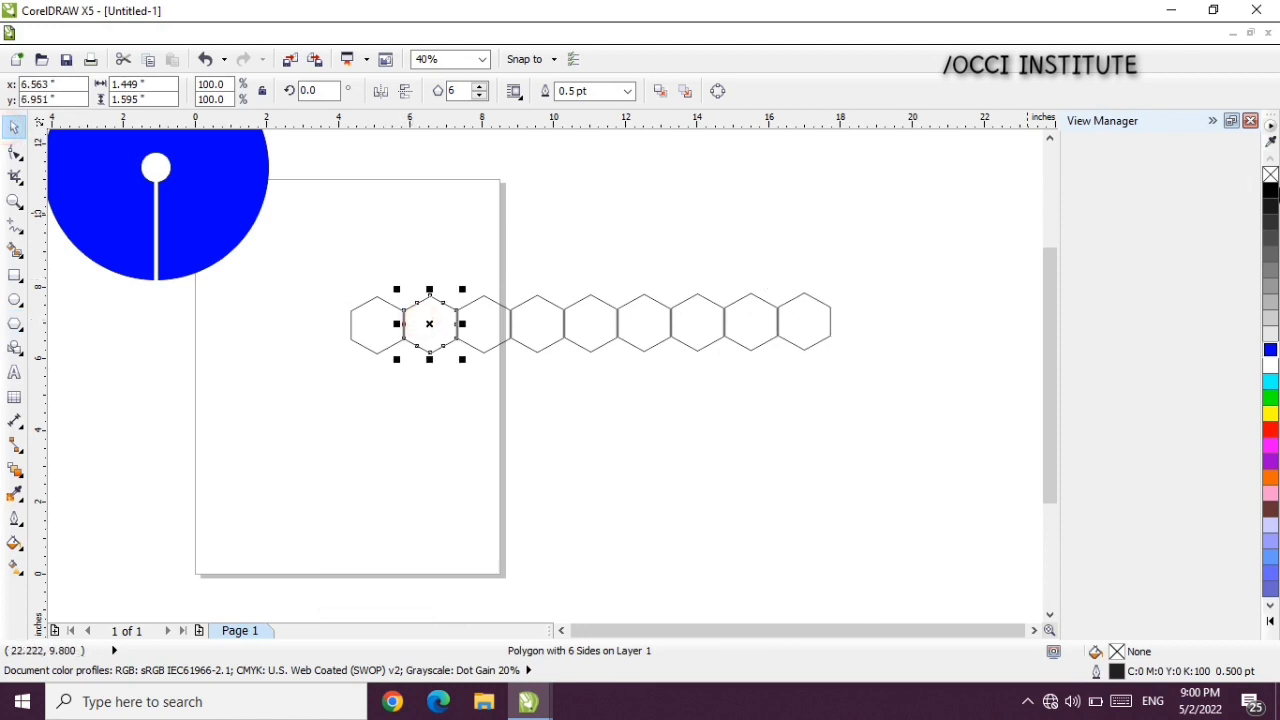
{"action": "left_click", "coordinate": [532, 331]}
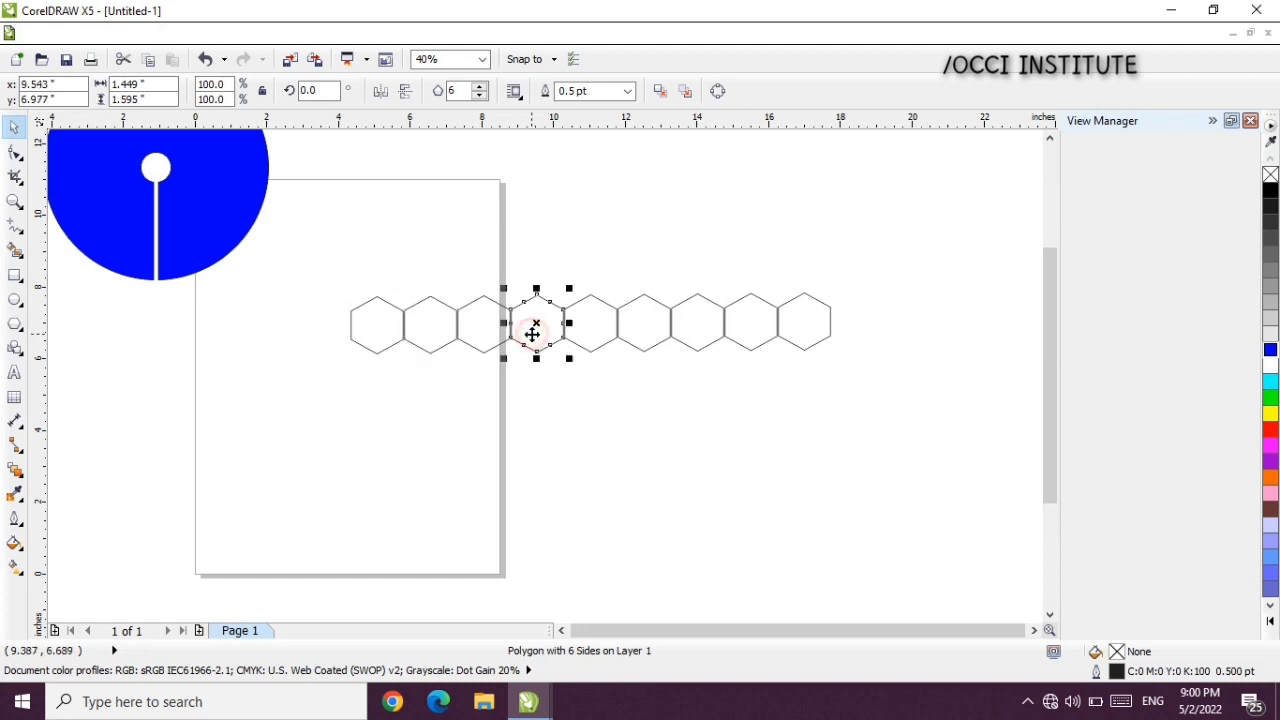
{"action": "left_click", "coordinate": [1268, 190]}
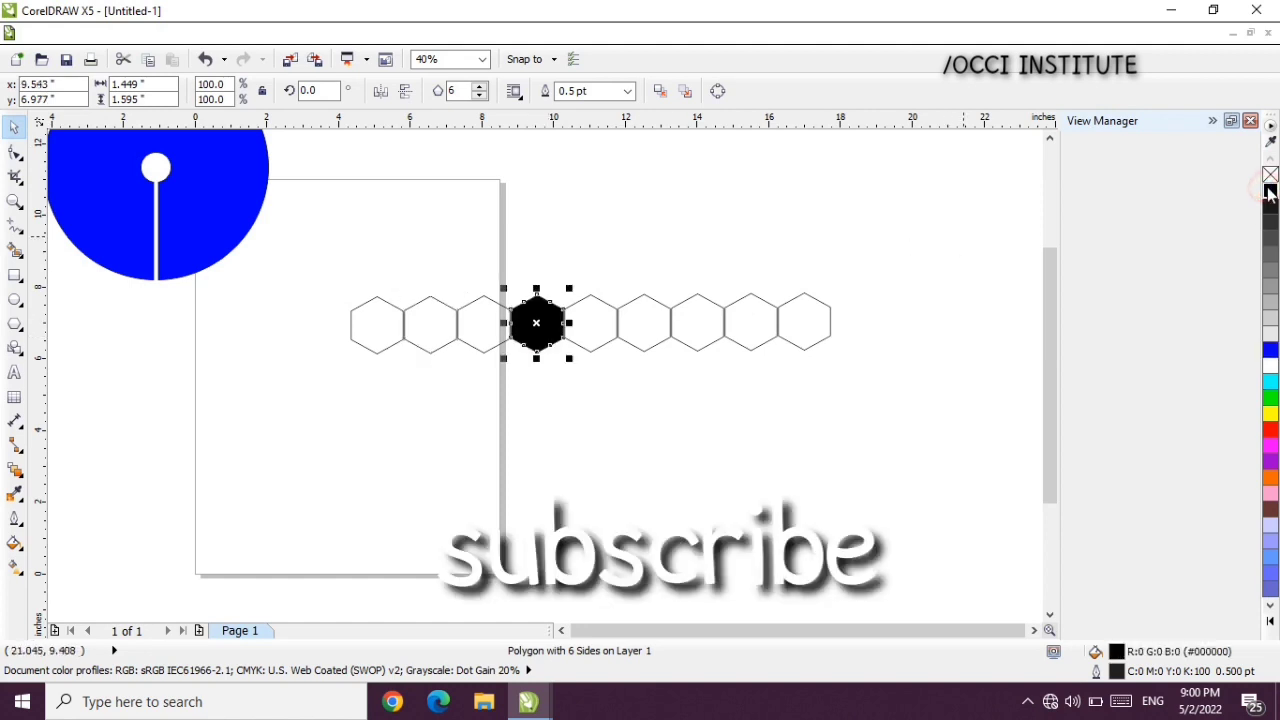
{"action": "left_click", "coordinate": [432, 318]}
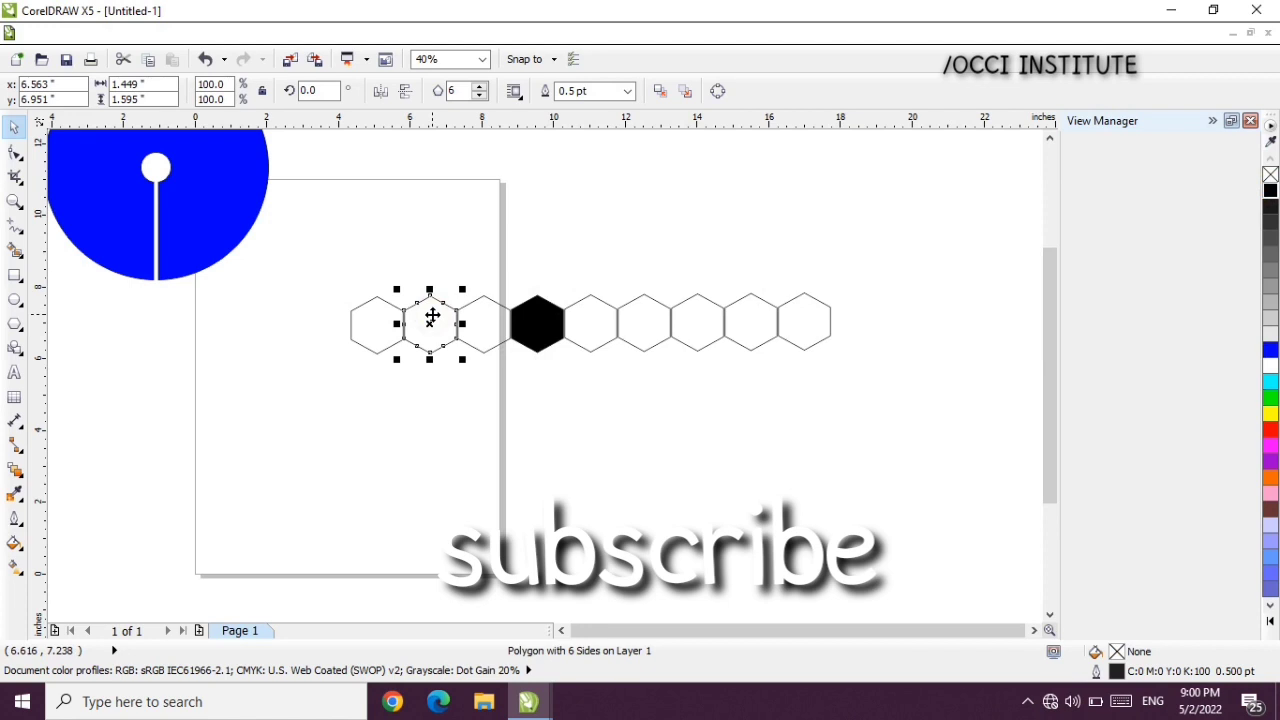
{"action": "left_click", "coordinate": [538, 330]}
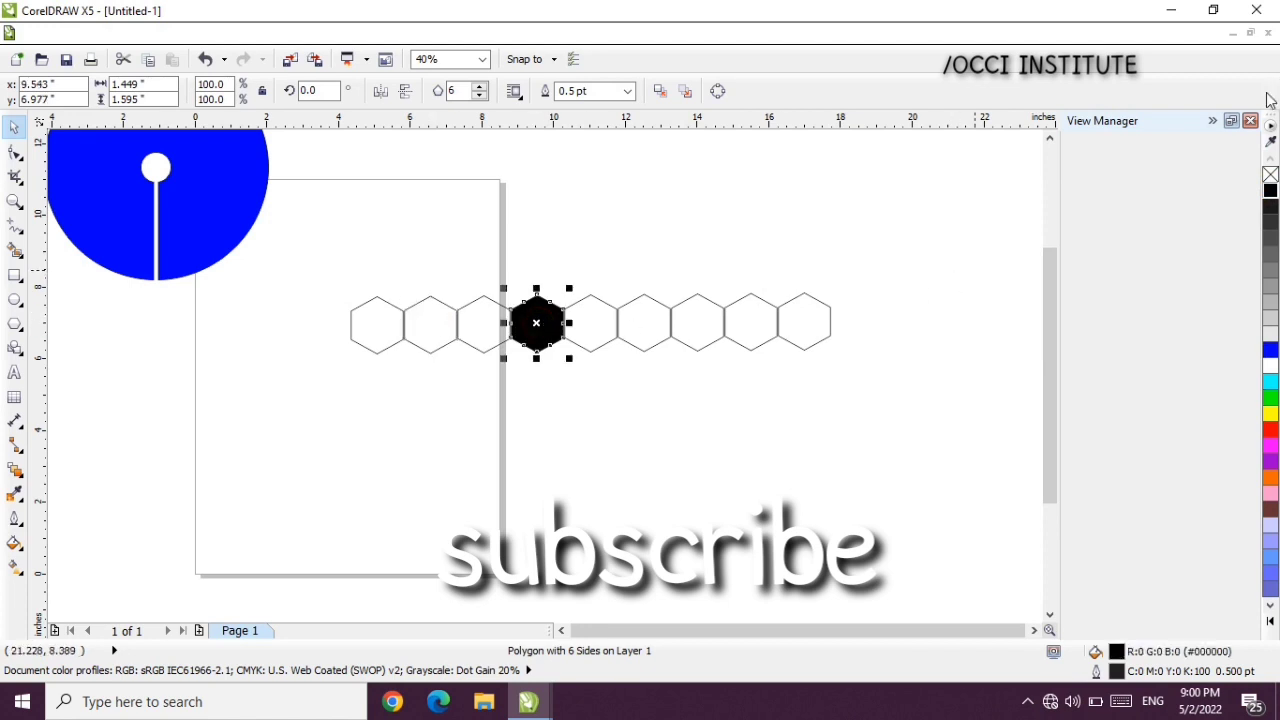
{"action": "left_click", "coordinate": [1270, 175]}
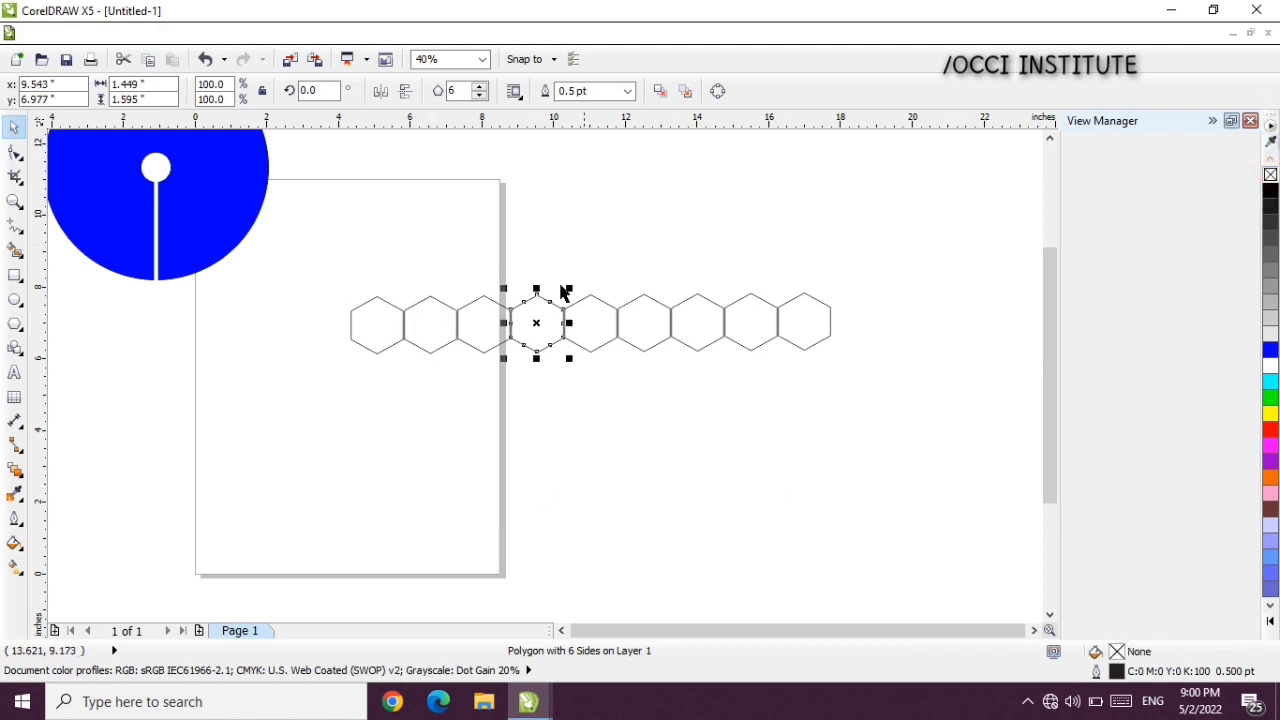
- Fill the second, fifth and eighth hexagons of the row with black (#000000)
{"action": "left_click", "coordinate": [431, 331]}
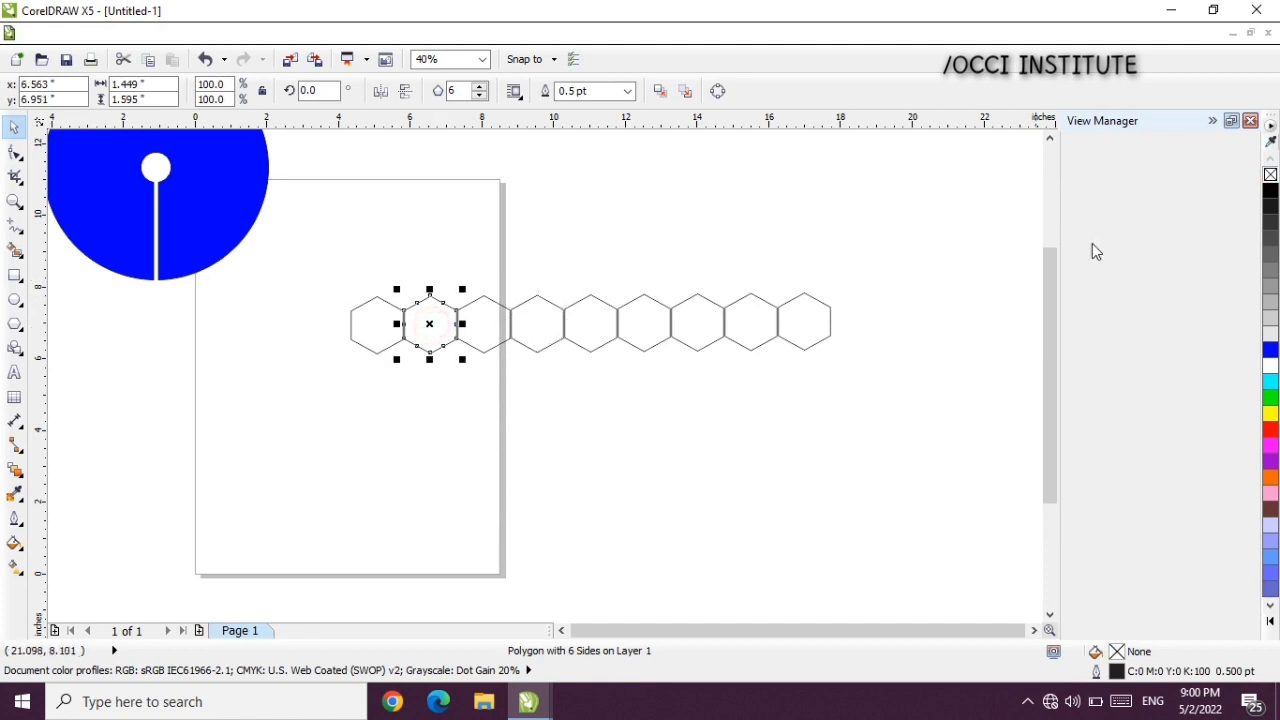
{"action": "left_click", "coordinate": [1270, 193]}
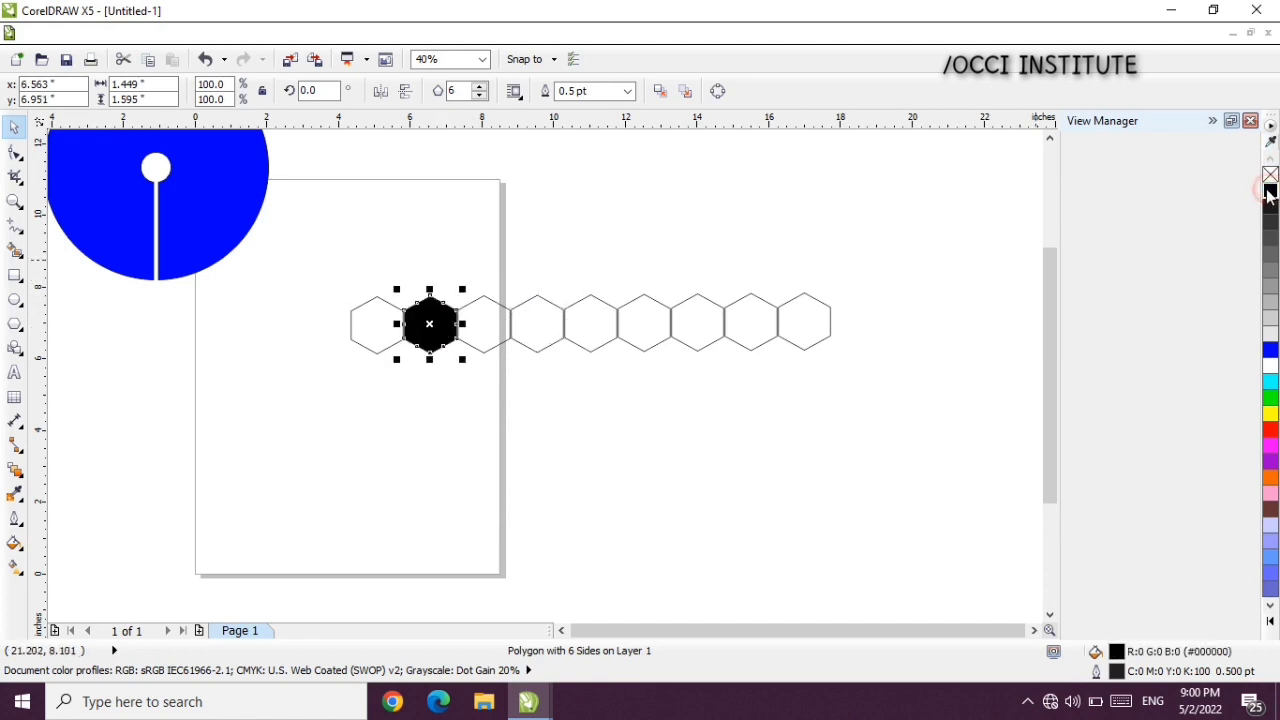
{"action": "left_click", "coordinate": [596, 338]}
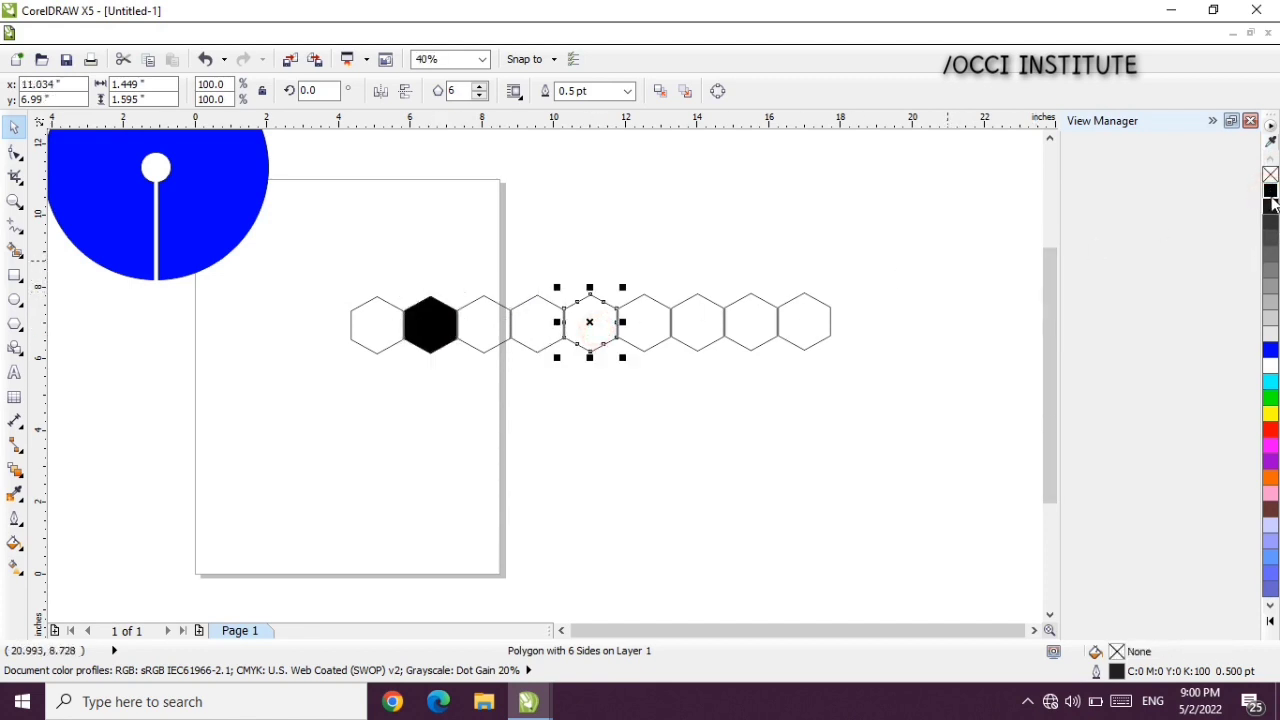
{"action": "left_click", "coordinate": [1270, 191]}
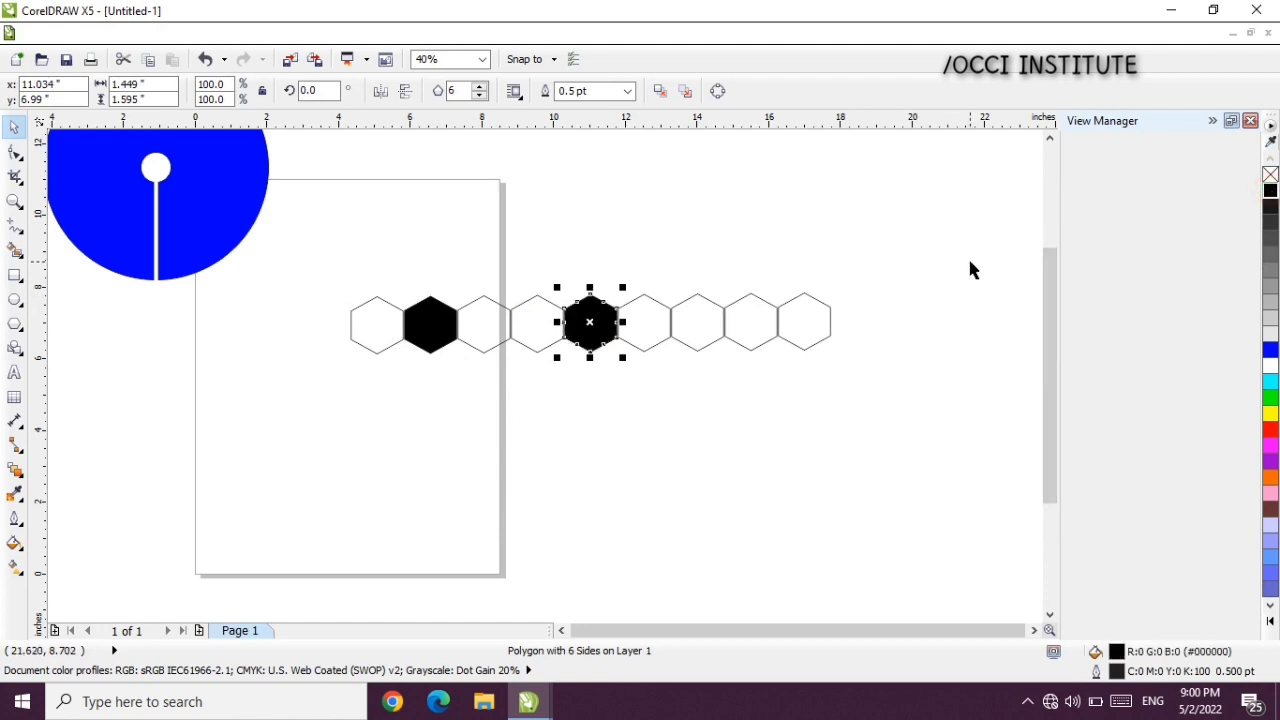
{"action": "left_click", "coordinate": [762, 323]}
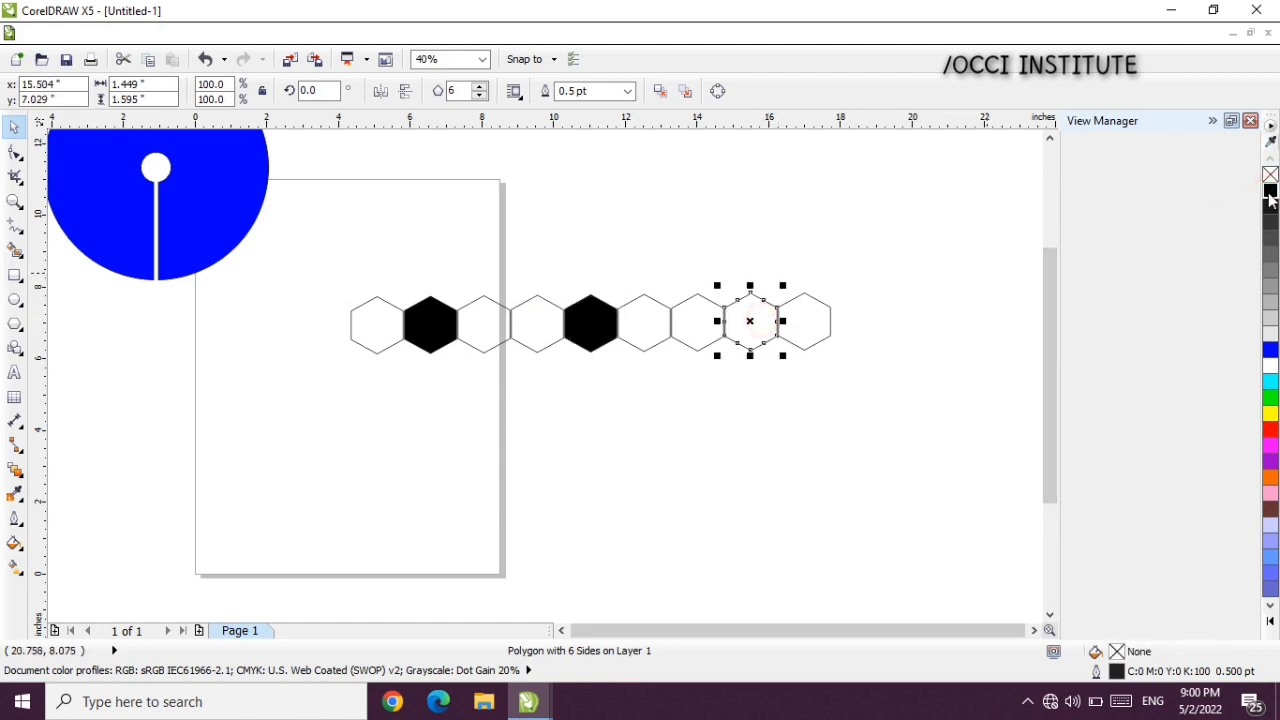
{"action": "left_click", "coordinate": [1270, 193]}
- Duplicate the whole row of nine hexagons downward in interlocking, alternately offset rows until the honeycomb pattern has six rows
{"action": "left_click_drag", "start_coordinate": [315, 269], "coordinate": [849, 404]}
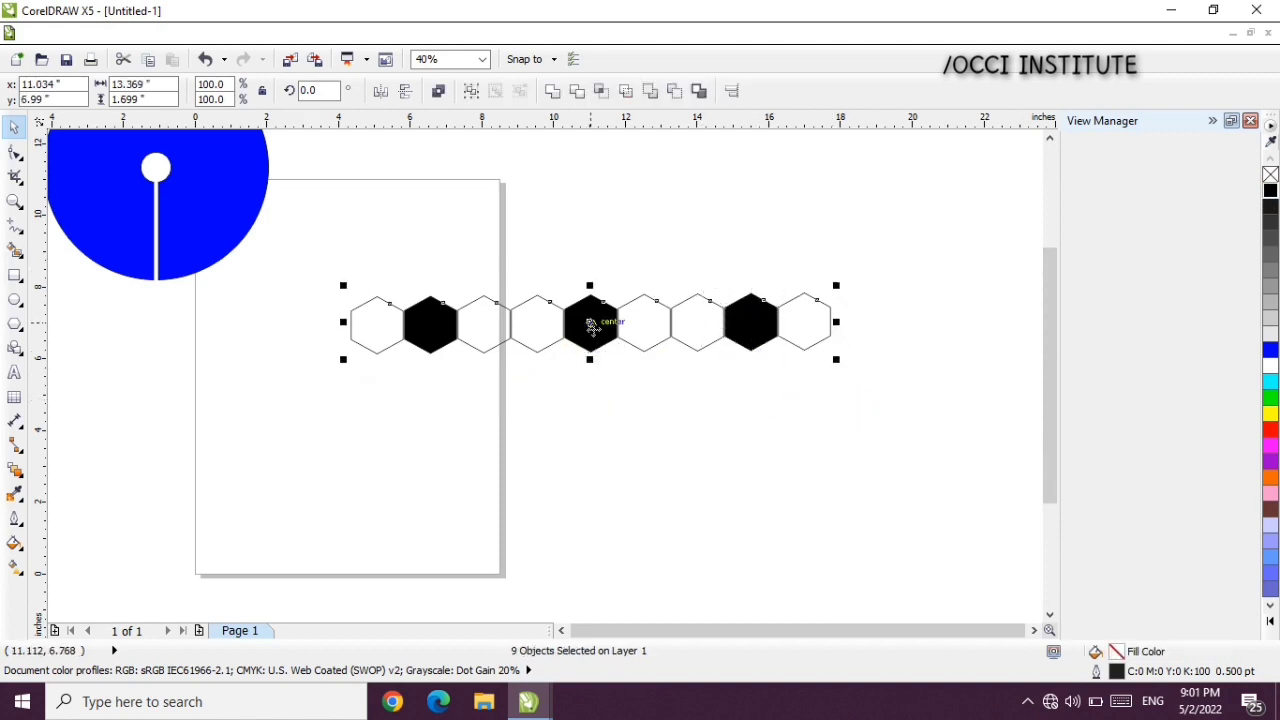
{"action": "left_click_drag", "start_coordinate": [586, 323], "coordinate": [511, 368]}
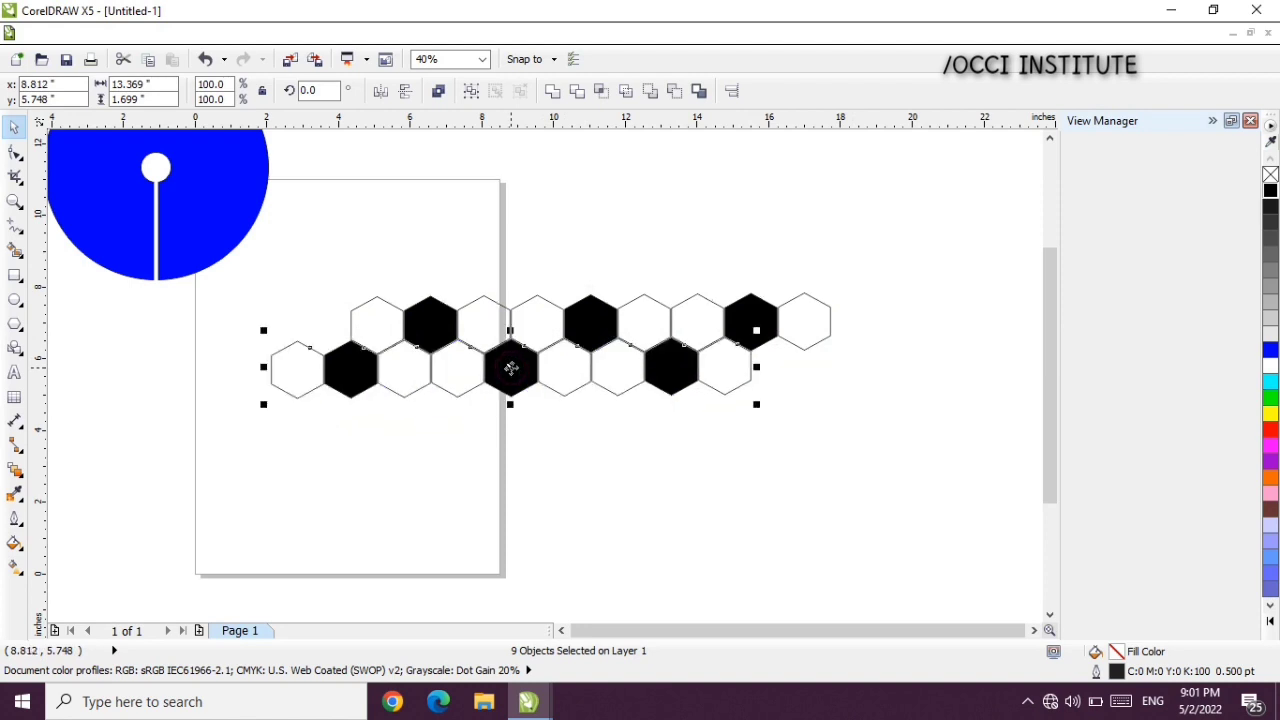
{"action": "left_click_drag", "start_coordinate": [511, 368], "coordinate": [514, 538]}
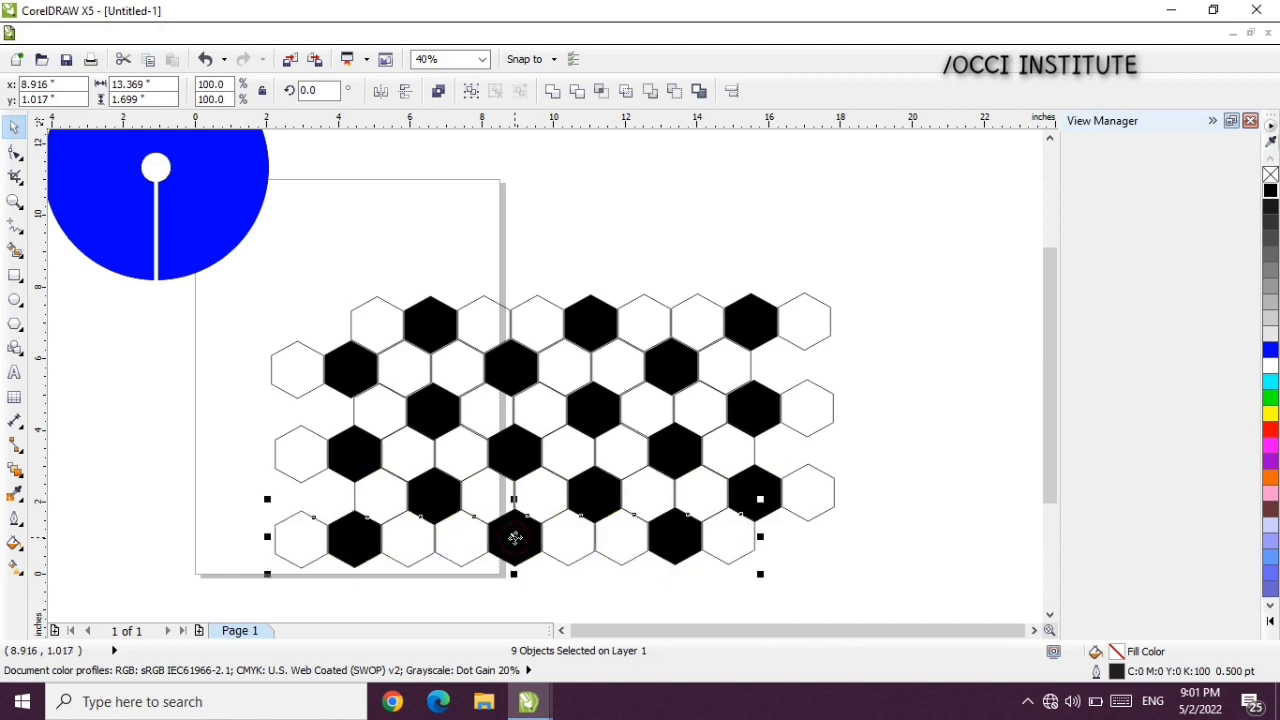
- Draw a near-circular ellipse about 5.5 by 5.3 inches over the honeycomb, roughly centred on the middle black hexagon of the third row
{"action": "left_click", "coordinate": [15, 298]}
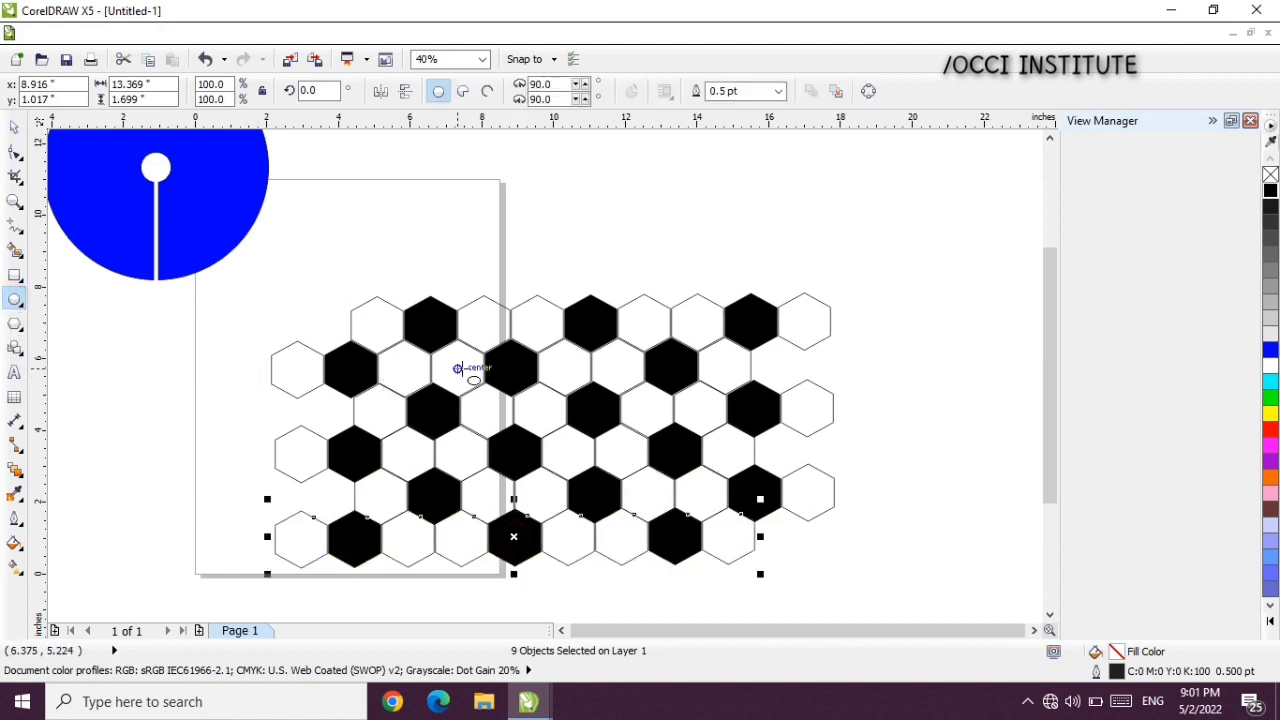
{"action": "left_click", "coordinate": [541, 418]}
{"action": "left_click_drag", "start_coordinate": [541, 418], "coordinate": [690, 557]}
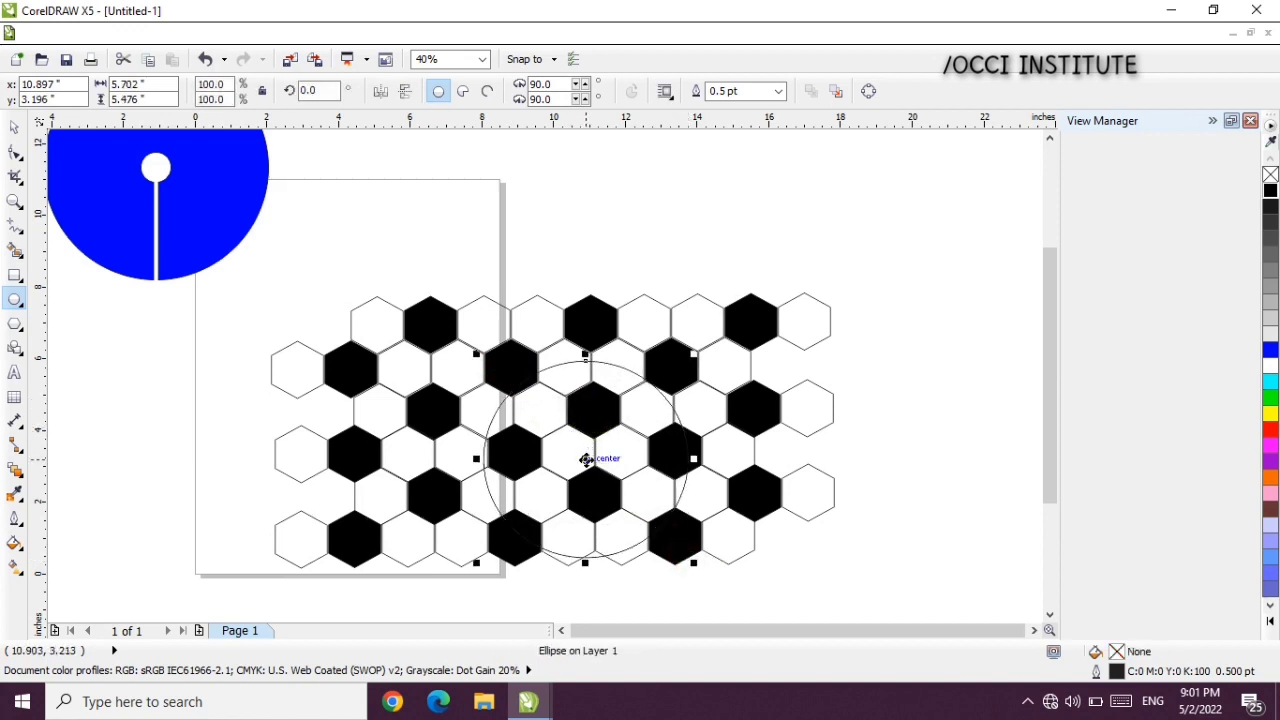
{"action": "left_click_drag", "start_coordinate": [585, 459], "coordinate": [584, 415]}
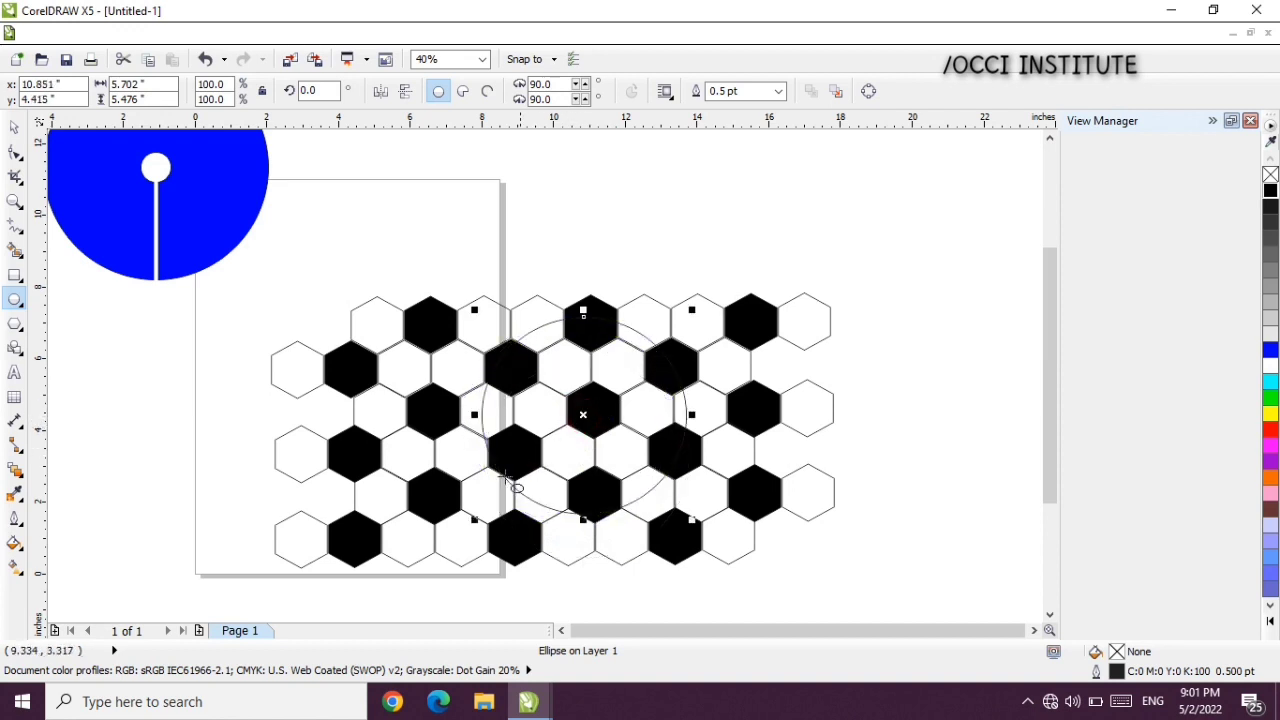
{"action": "left_click_drag", "start_coordinate": [473, 519], "coordinate": [476, 515]}
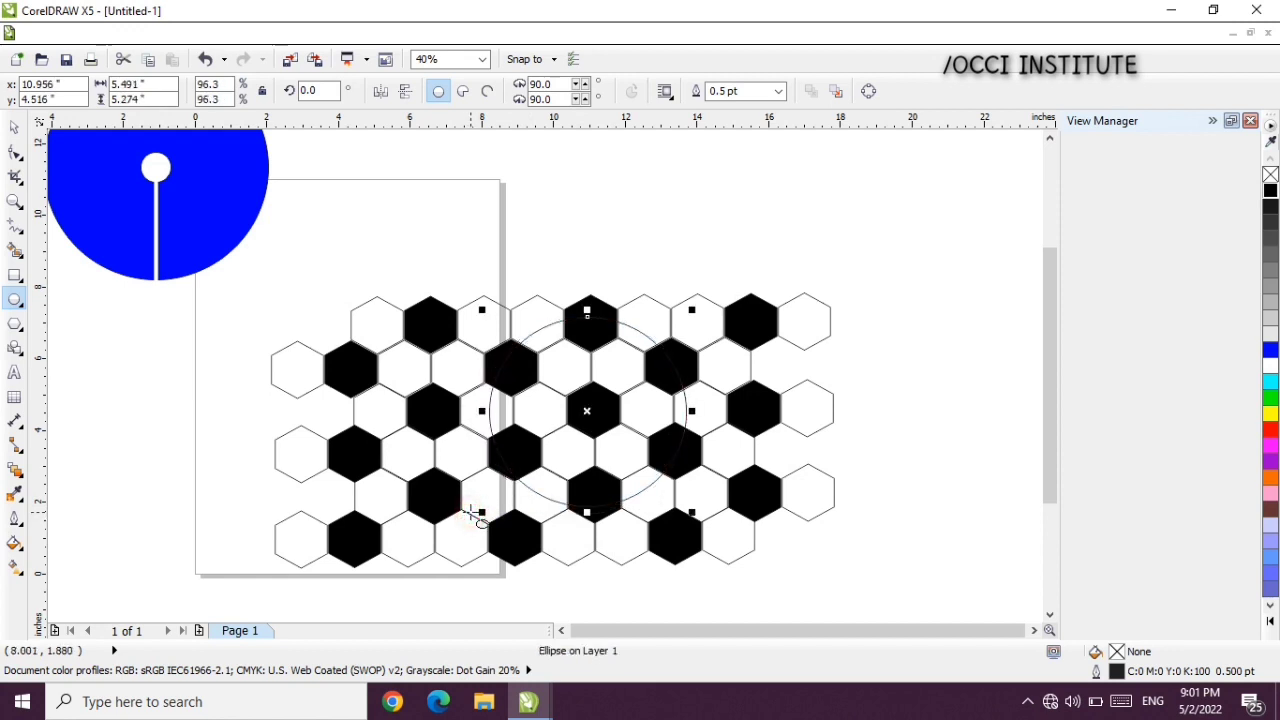
- Apply a Custom Color Map lens effect to the ellipse over the honeycomb
{"action": "left_click", "coordinate": [257, 36]}
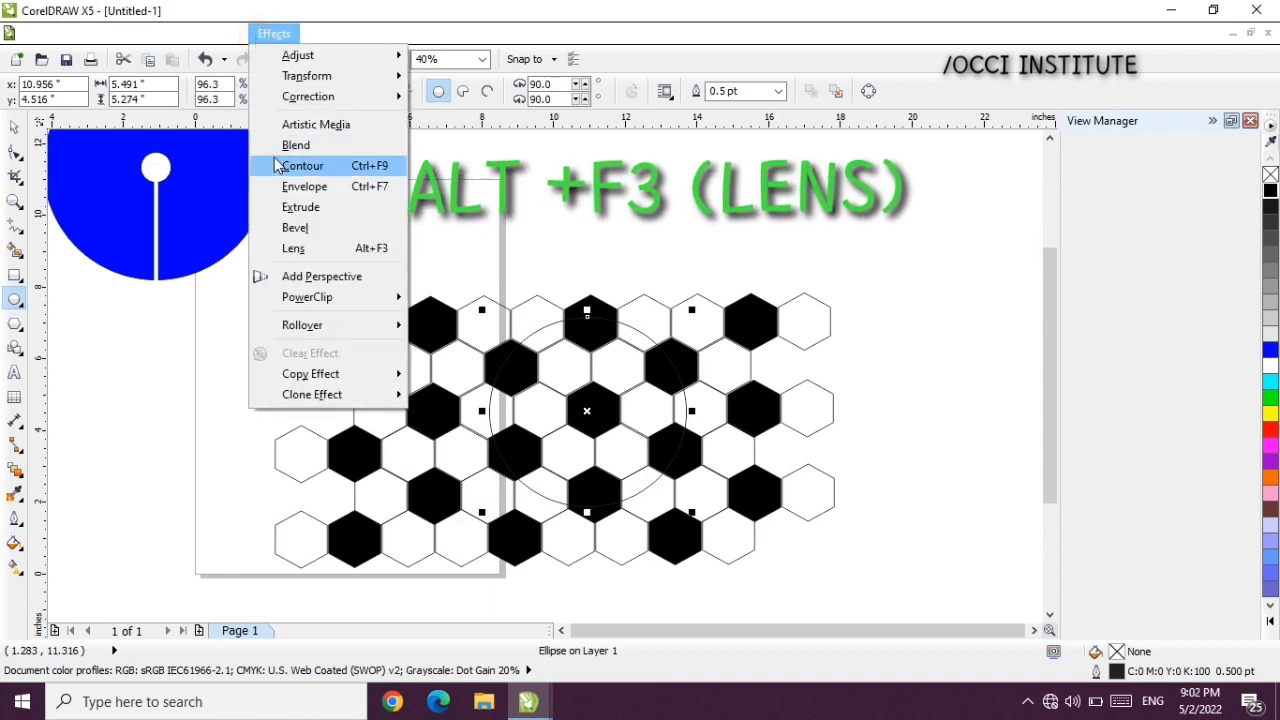
{"action": "left_click", "coordinate": [347, 258]}
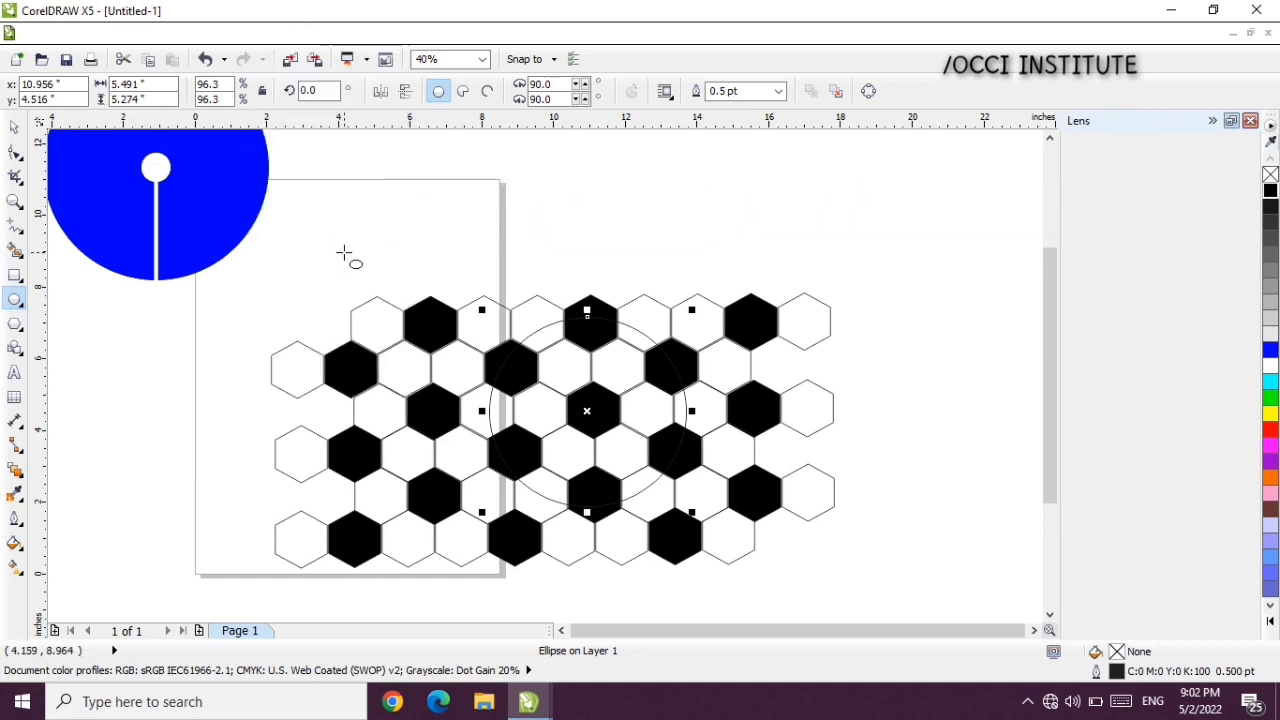
{"action": "left_click", "coordinate": [1216, 126]}
{"action": "left_click", "coordinate": [1249, 121]}
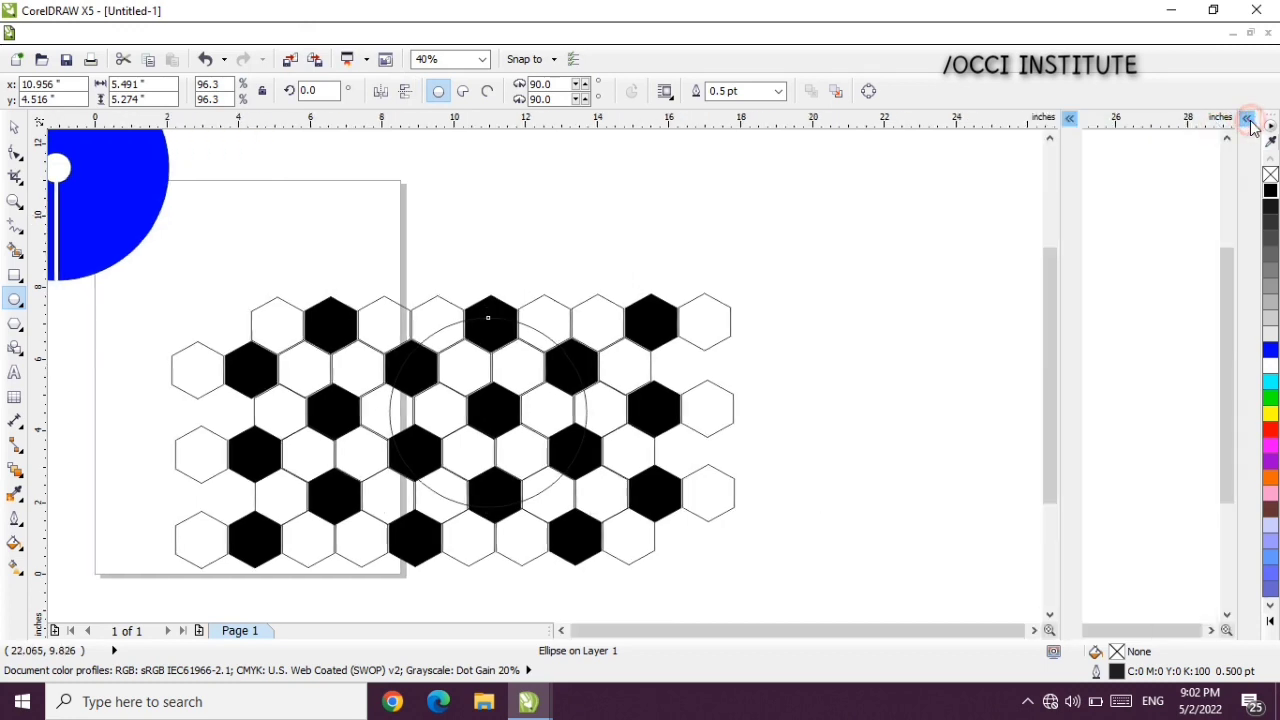
{"action": "left_click", "coordinate": [1231, 122]}
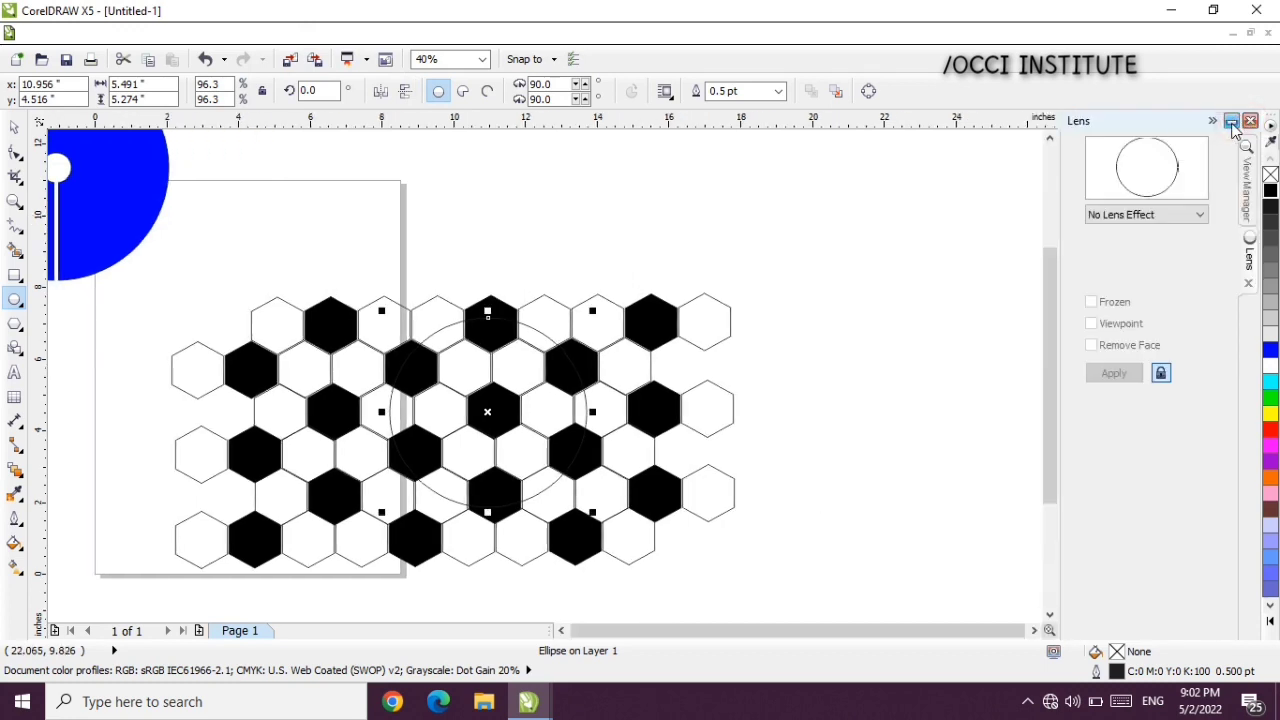
{"action": "left_click", "coordinate": [1125, 220]}
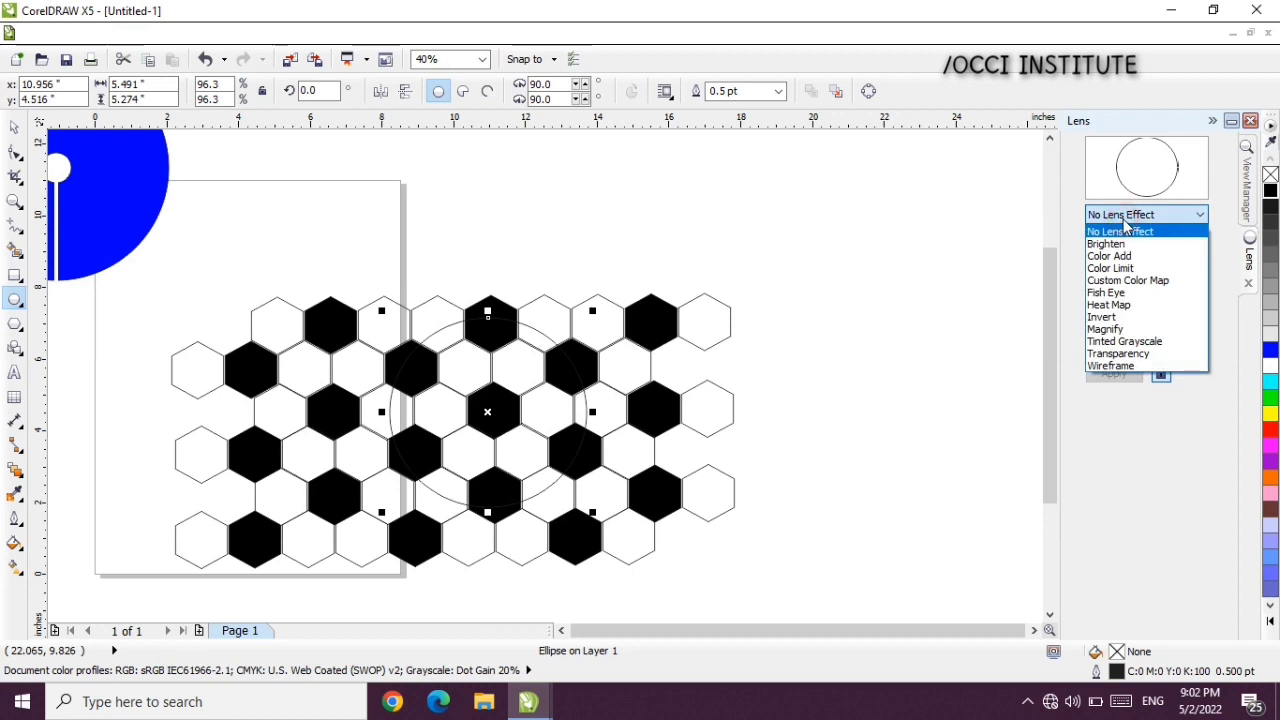
{"action": "left_click", "coordinate": [1126, 284]}
{"action": "left_click", "coordinate": [1127, 288]}
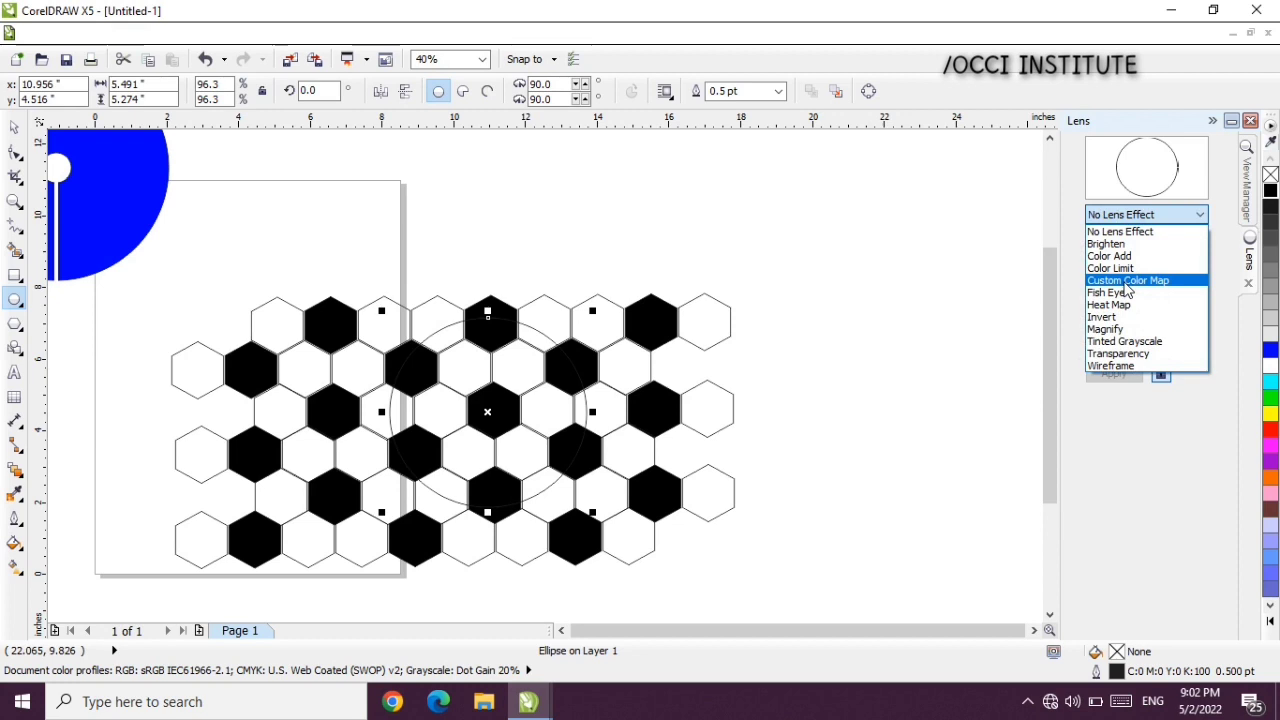
{"action": "left_click", "coordinate": [1127, 288]}
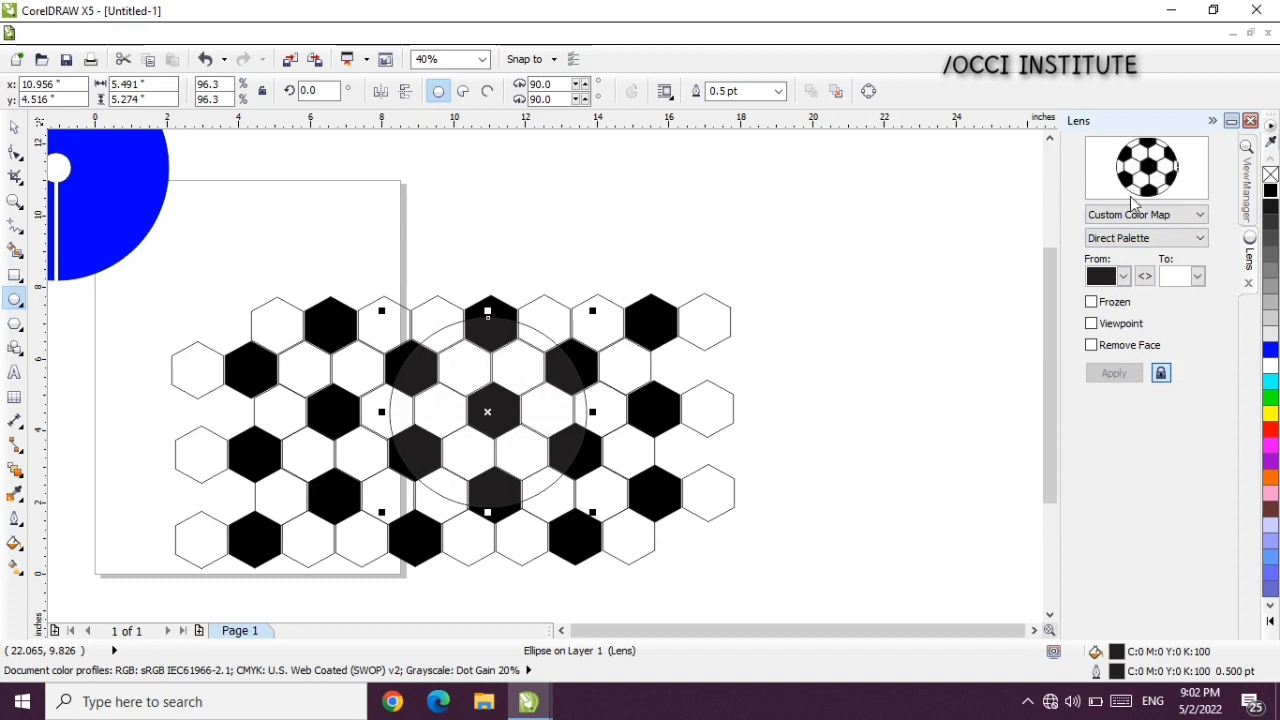
- Enable Frozen and Viewpoint for the lens and move the frozen football circle up and left, above the honeycomb pattern
{"action": "left_click", "coordinate": [1091, 302]}
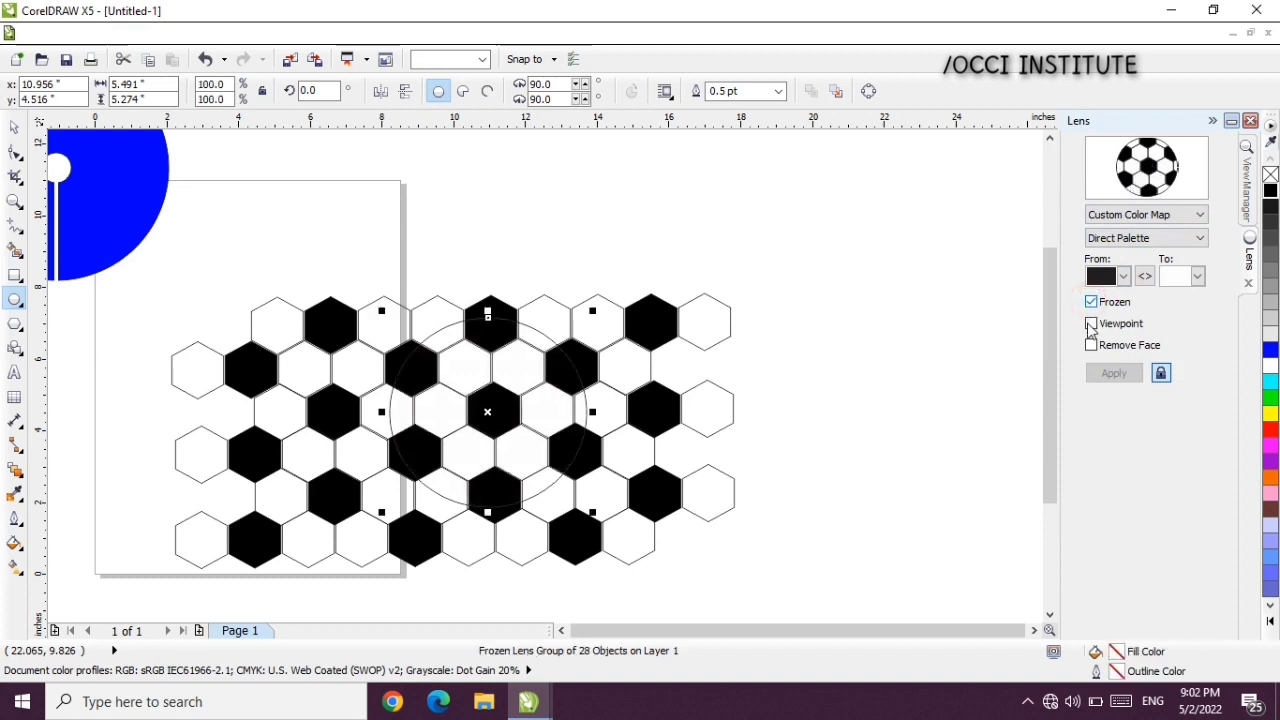
{"action": "left_click", "coordinate": [1090, 323]}
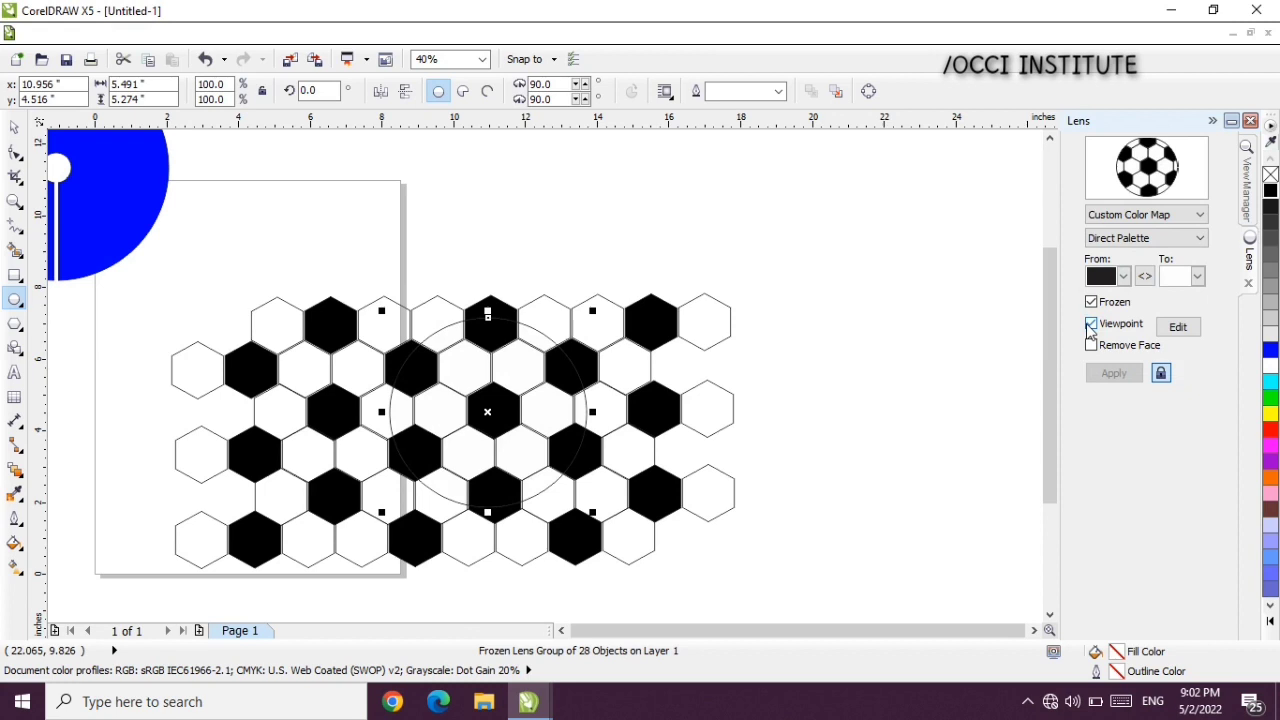
{"action": "left_click", "coordinate": [1253, 121]}
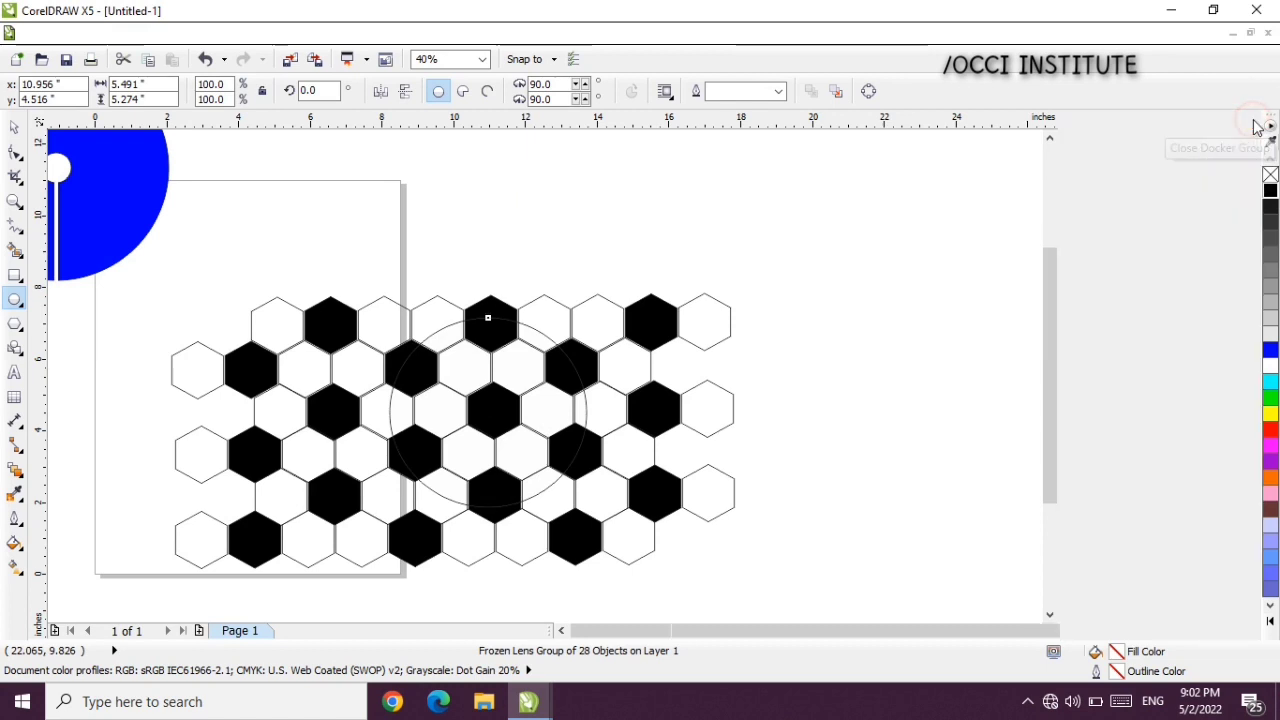
{"action": "left_click", "coordinate": [14, 126]}
{"action": "left_click_drag", "start_coordinate": [535, 385], "coordinate": [375, 192]}
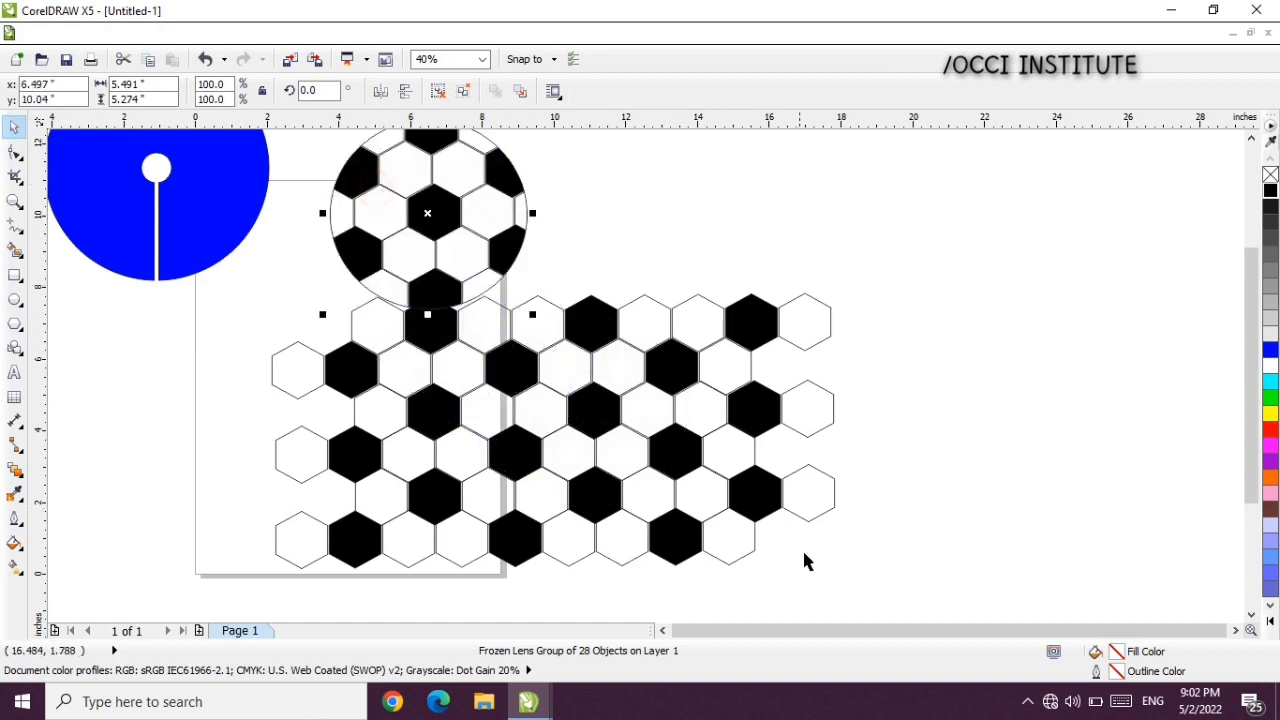
- Delete the hexagon honeycomb and lay out three copies of the frozen football, one on the page and two to its right
{"action": "left_click_drag", "start_coordinate": [842, 578], "coordinate": [195, 285]}
{"action": "key", "text": "Delete"}
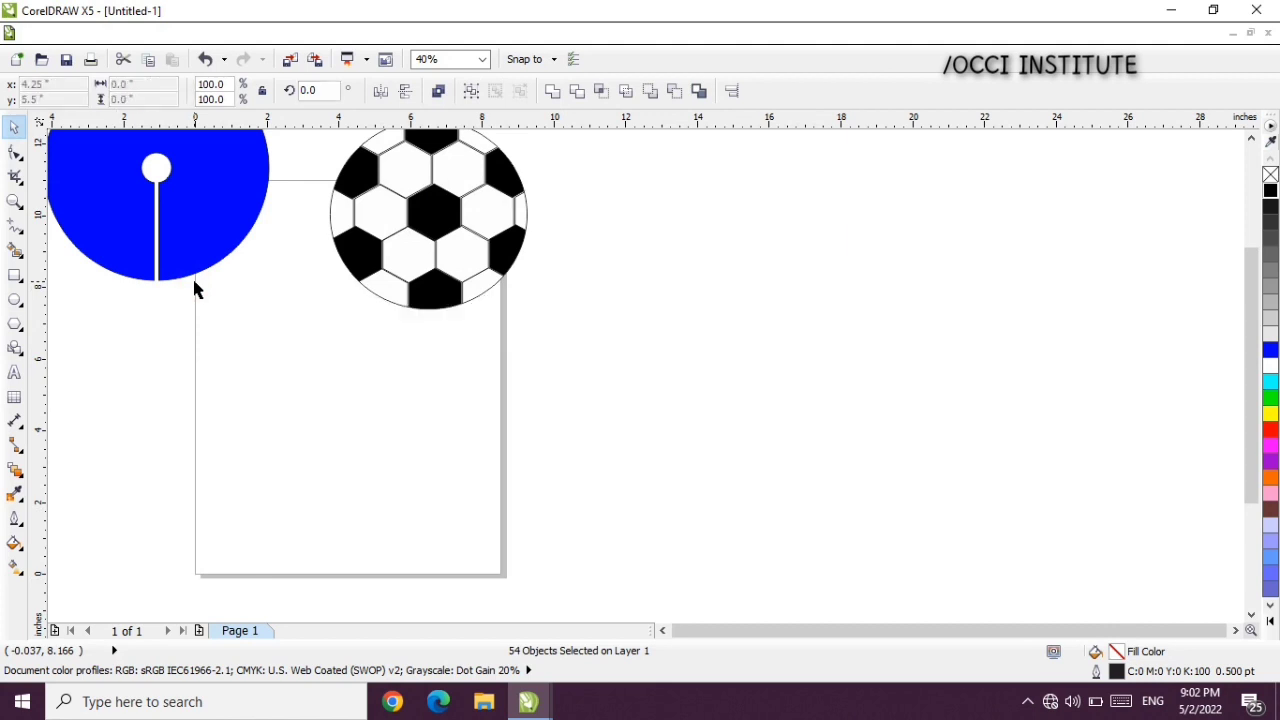
{"action": "left_click_drag", "start_coordinate": [397, 238], "coordinate": [1043, 237]}
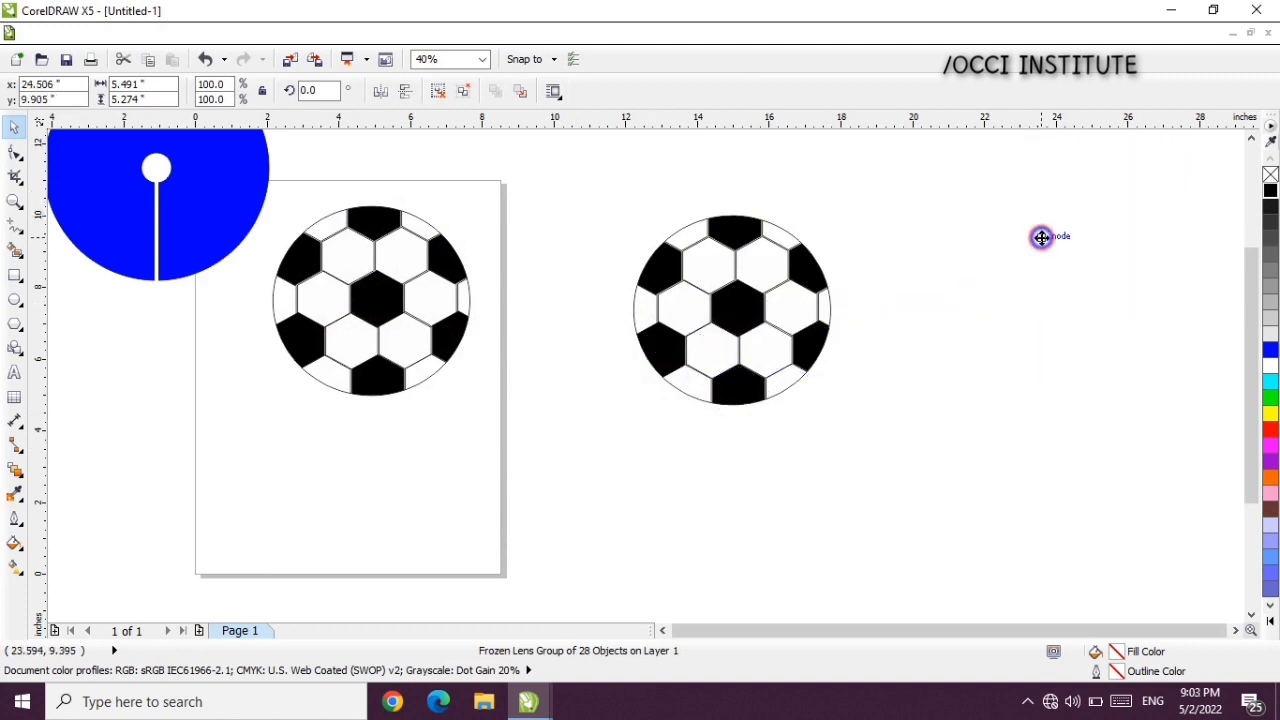
- Draw a flat ellipse about 7.4 by 0.5 inches at the base of the football on the page and fill it black
{"action": "left_click", "coordinate": [15, 299]}
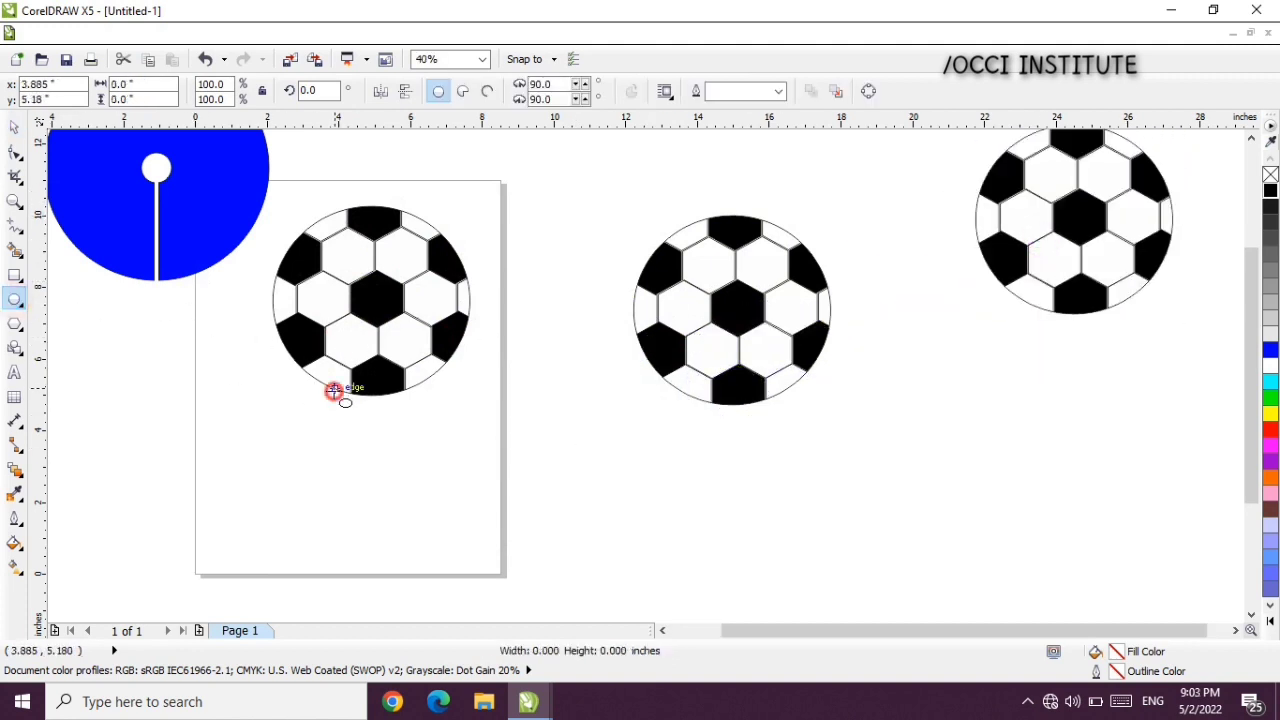
{"action": "left_click_drag", "start_coordinate": [333, 391], "coordinate": [604, 412]}
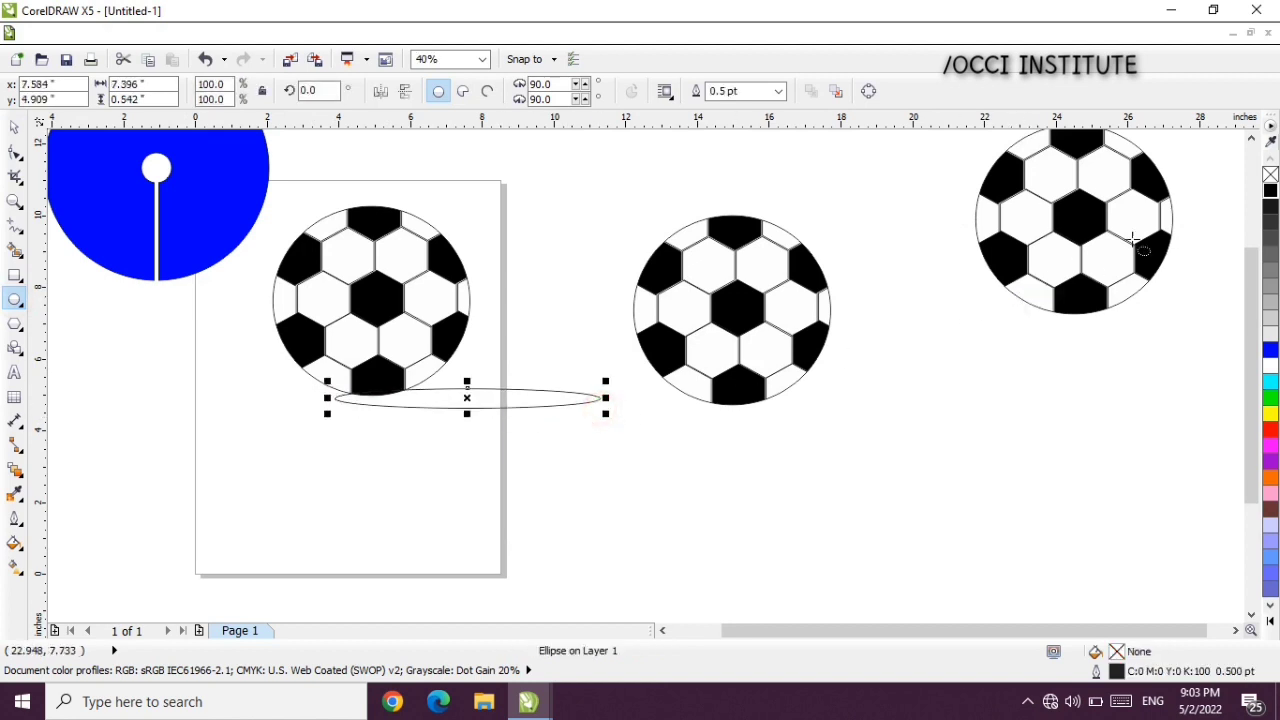
{"action": "left_click", "coordinate": [1270, 193]}
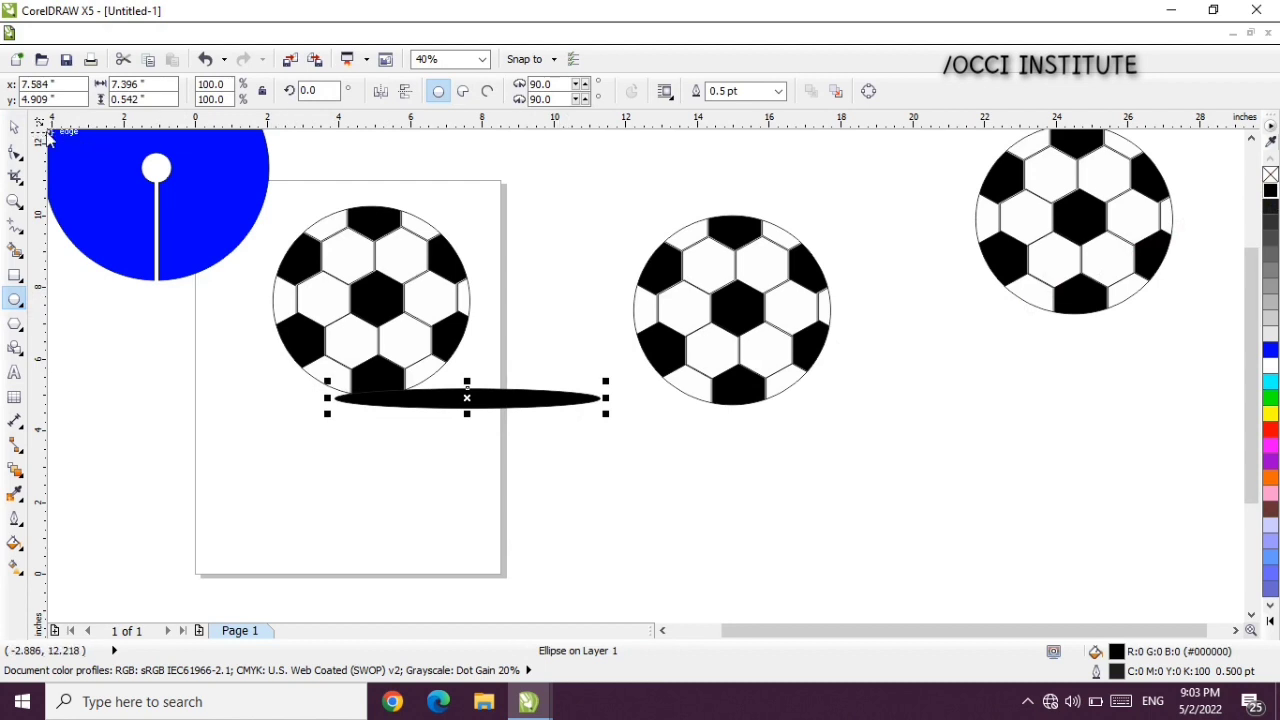
- Move the blue slotted disc down so it sits at the page's left edge, below and left of the football
{"action": "left_click", "coordinate": [14, 126]}
{"action": "left_click_drag", "start_coordinate": [160, 189], "coordinate": [172, 427]}
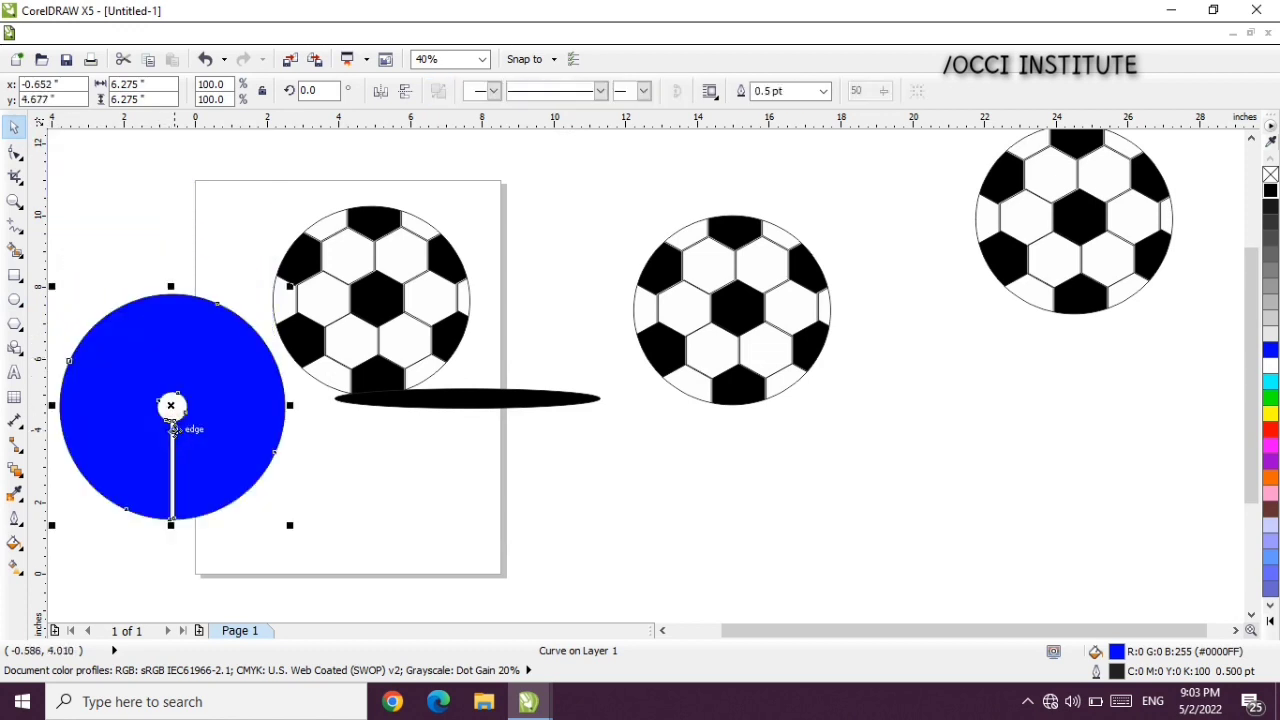